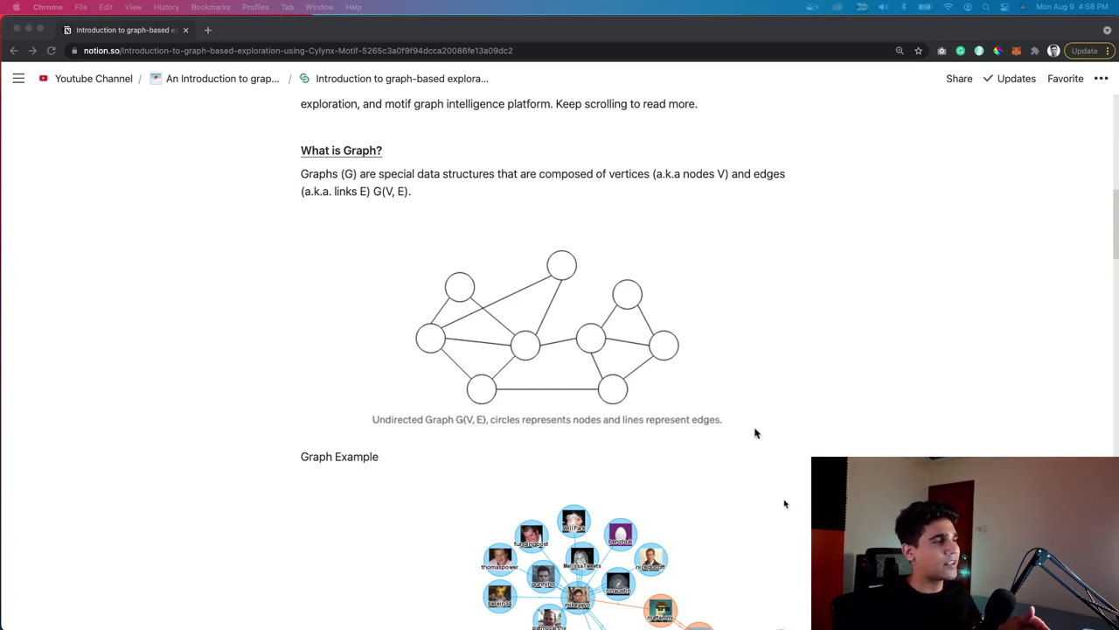
Scroll the Notion article until the Graph Example network image is fully in view.
scroll(785, 504, down, 3)
scroll(756, 299, down, 3)
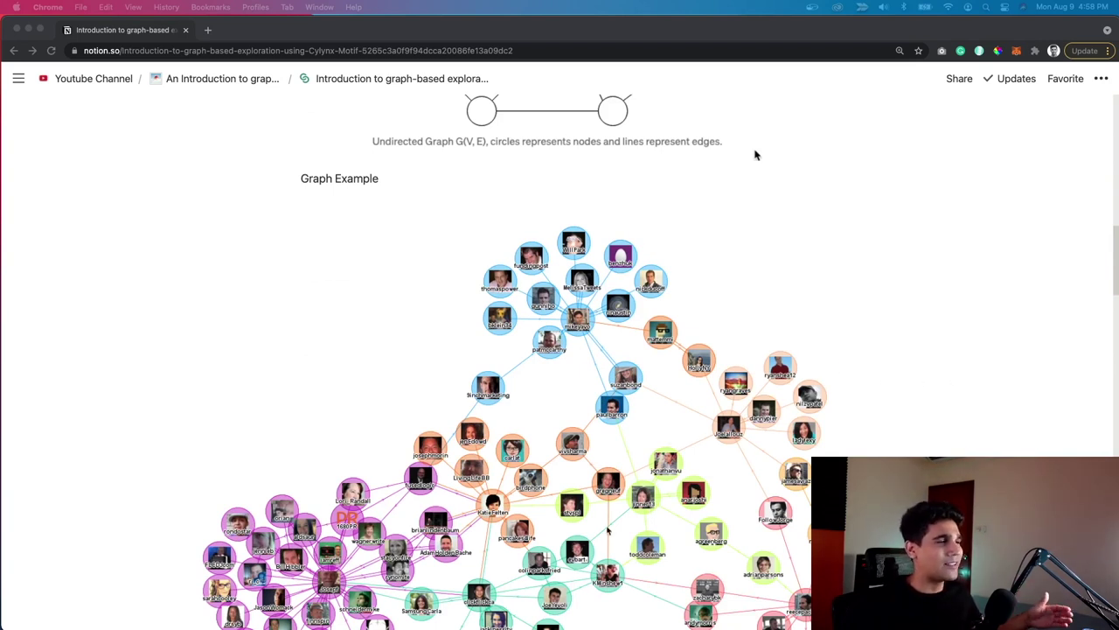
scroll(607, 529, down, 2)
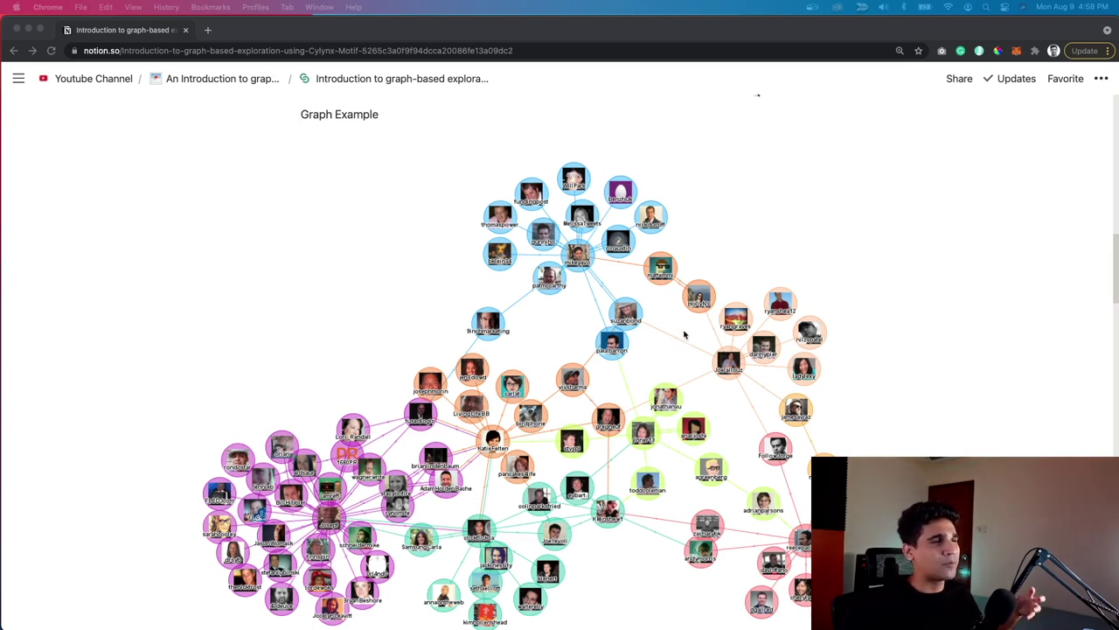
scroll(718, 330, down, 1)
scroll(718, 329, up, 1)
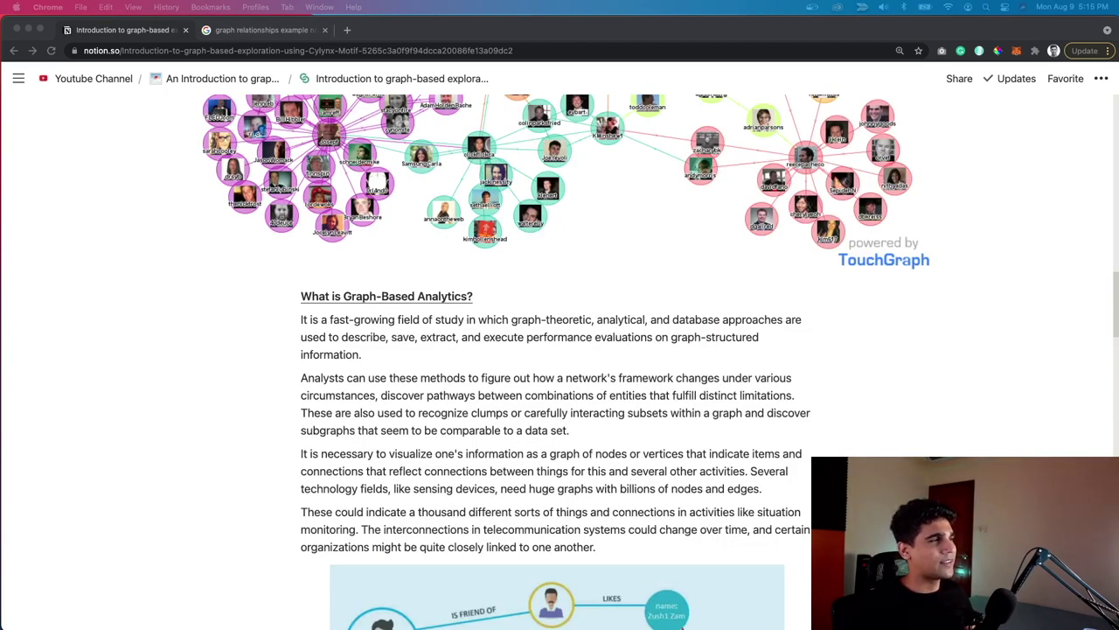
scroll(533, 524, up, 5)
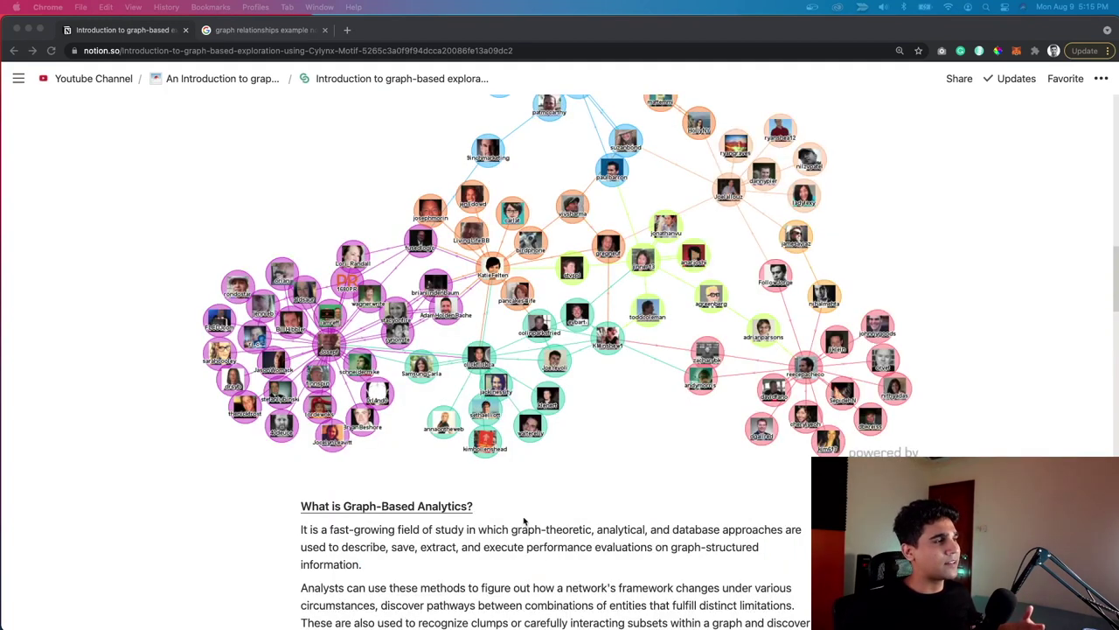
Scroll past the neo4j relationship diagram to the 'Where graph works best?' Financial services section.
scroll(525, 520, down, 3)
scroll(526, 520, down, 5)
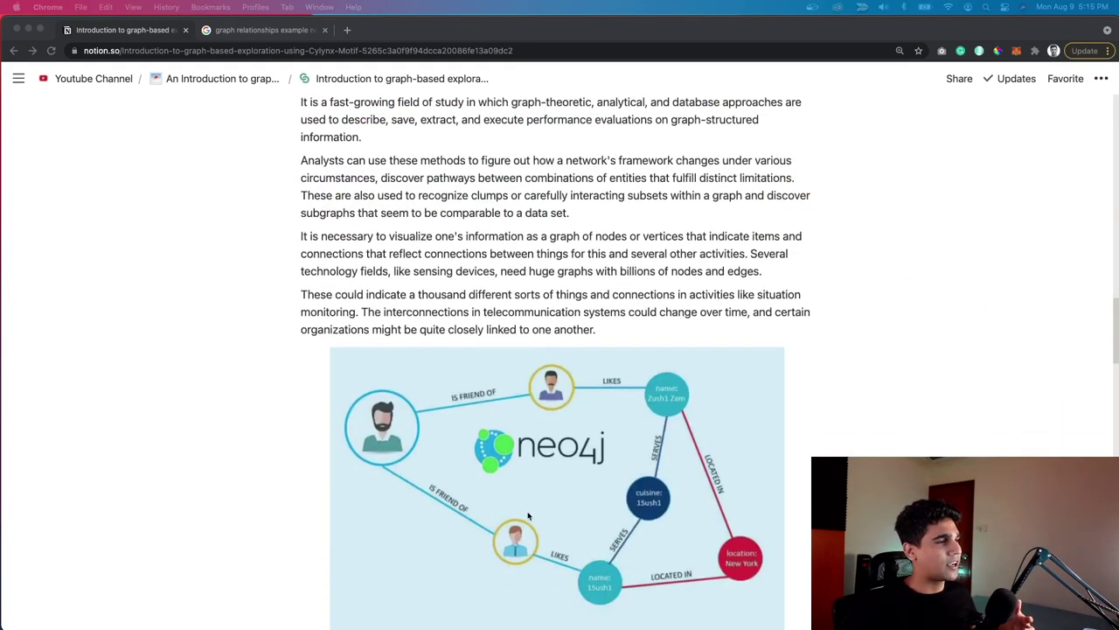
scroll(485, 404, down, 1)
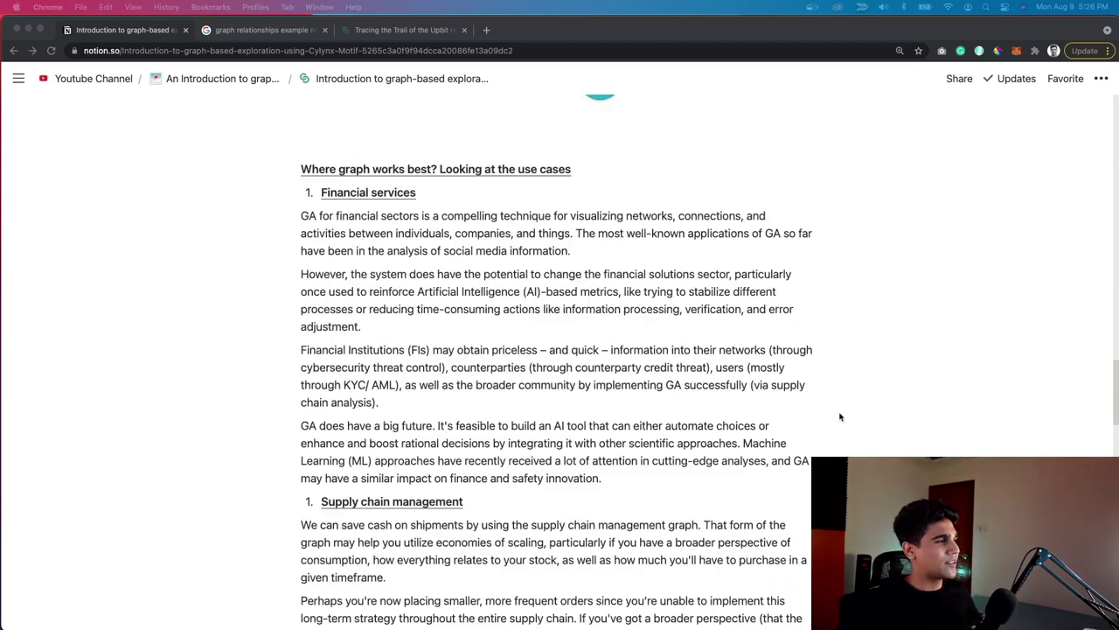
scroll(706, 456, down, 5)
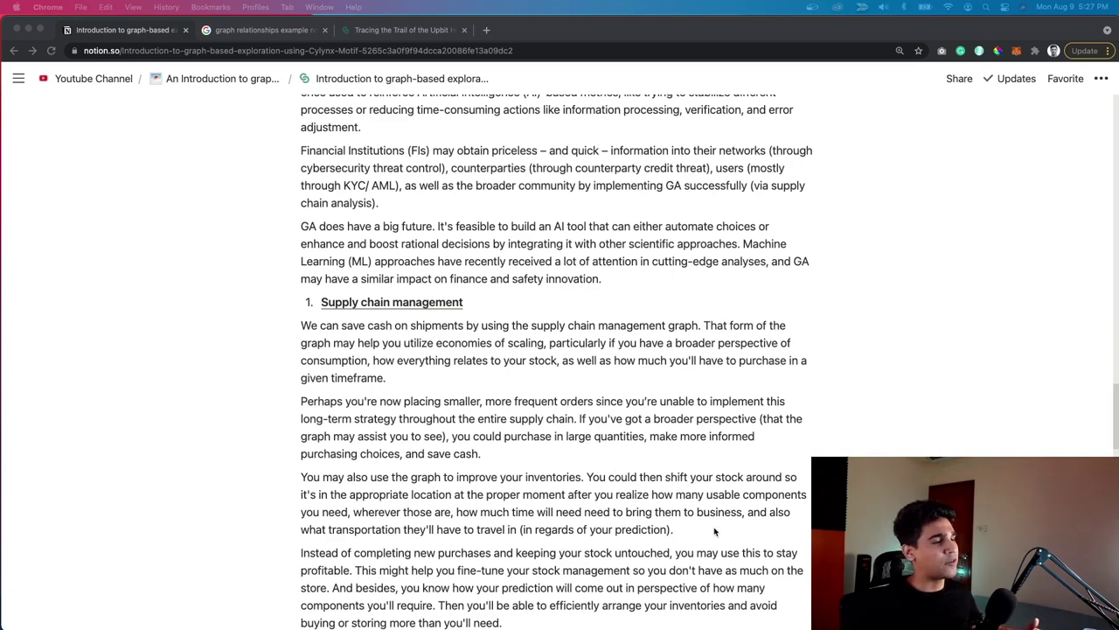
scroll(660, 535, down, 1)
scroll(660, 535, down, 6)
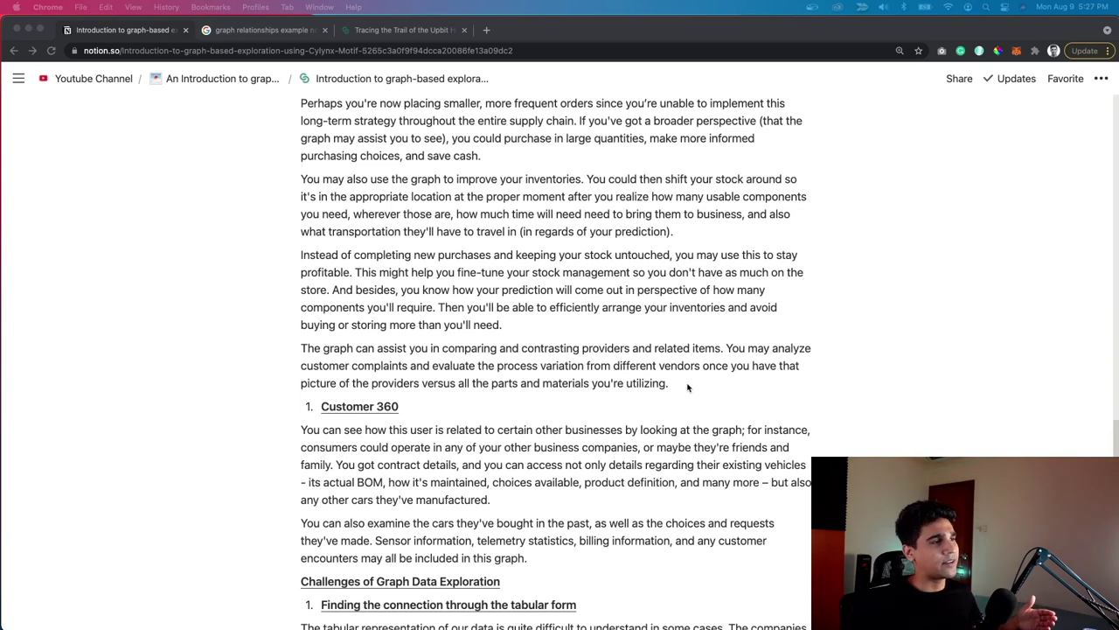
scroll(680, 382, up, 5)
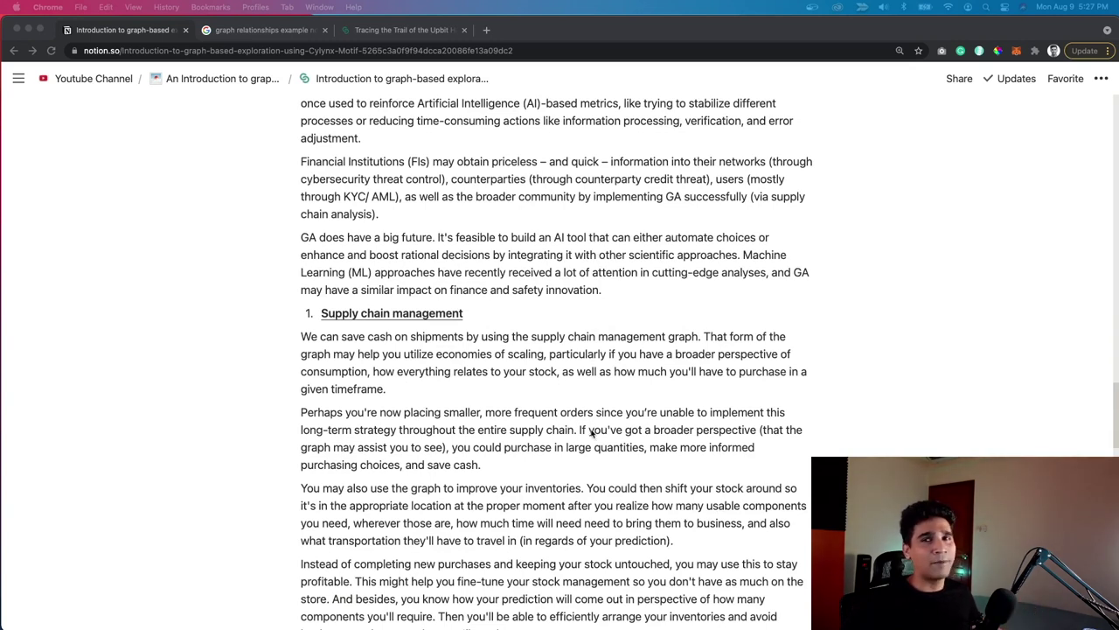
scroll(603, 420, up, 5)
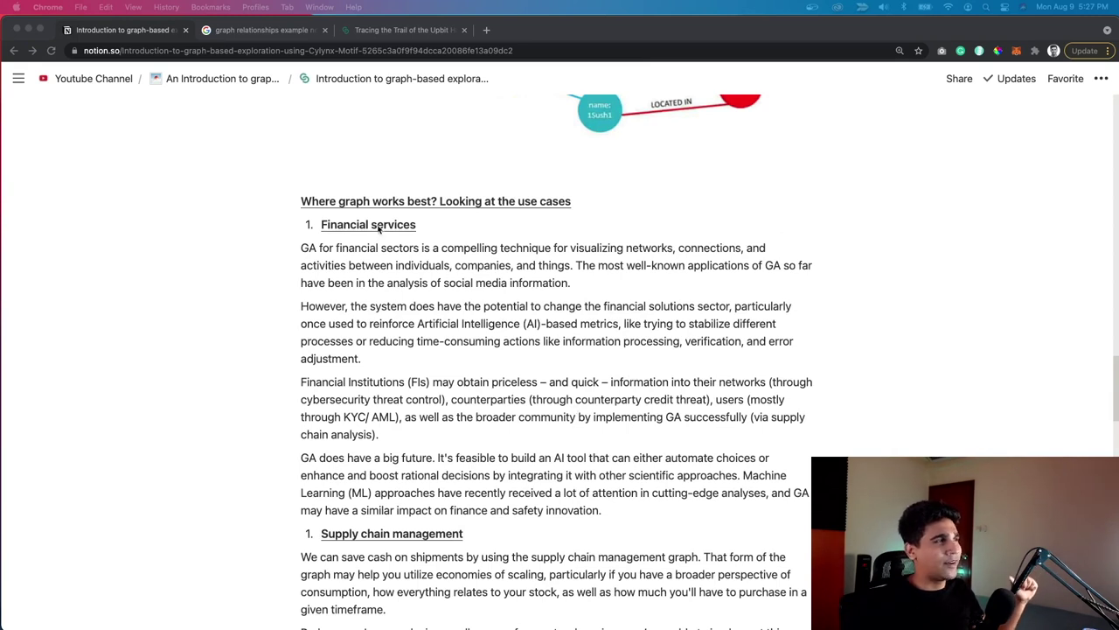
Switch to the 'Tracing the Trail of the Upbit Hack' article and highlight, then clear, its description.
click(417, 31)
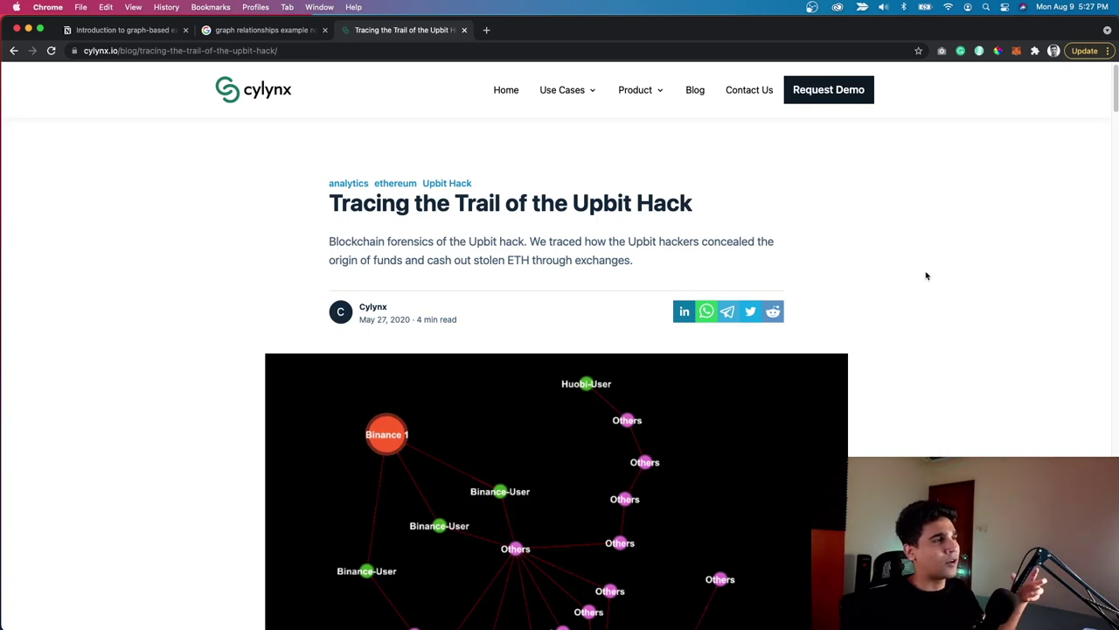
drag(660, 274, 433, 227)
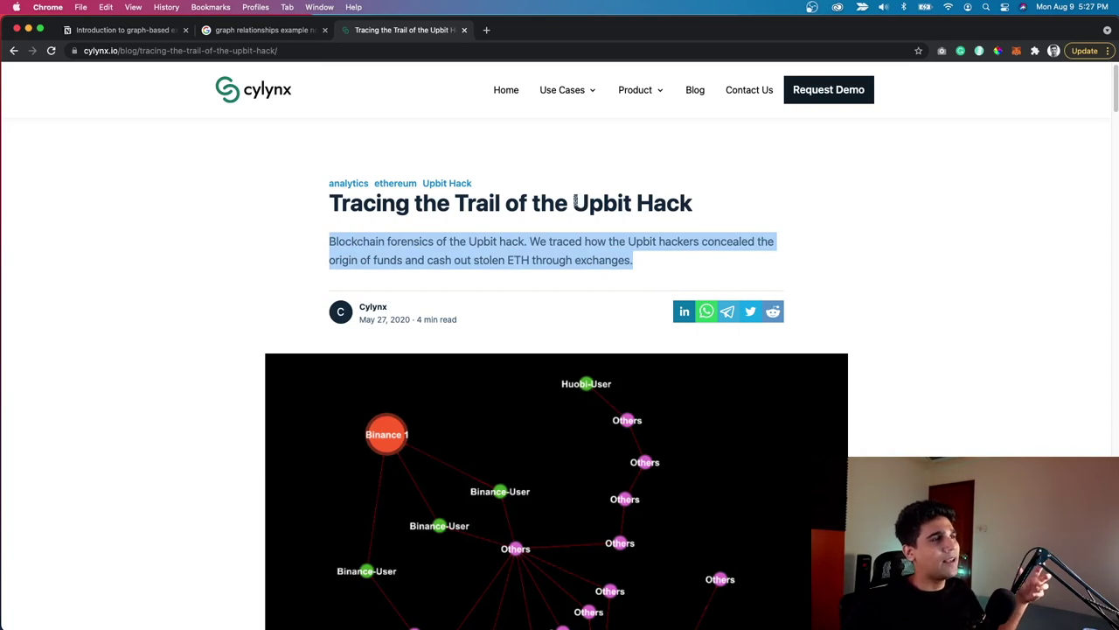
click(576, 202)
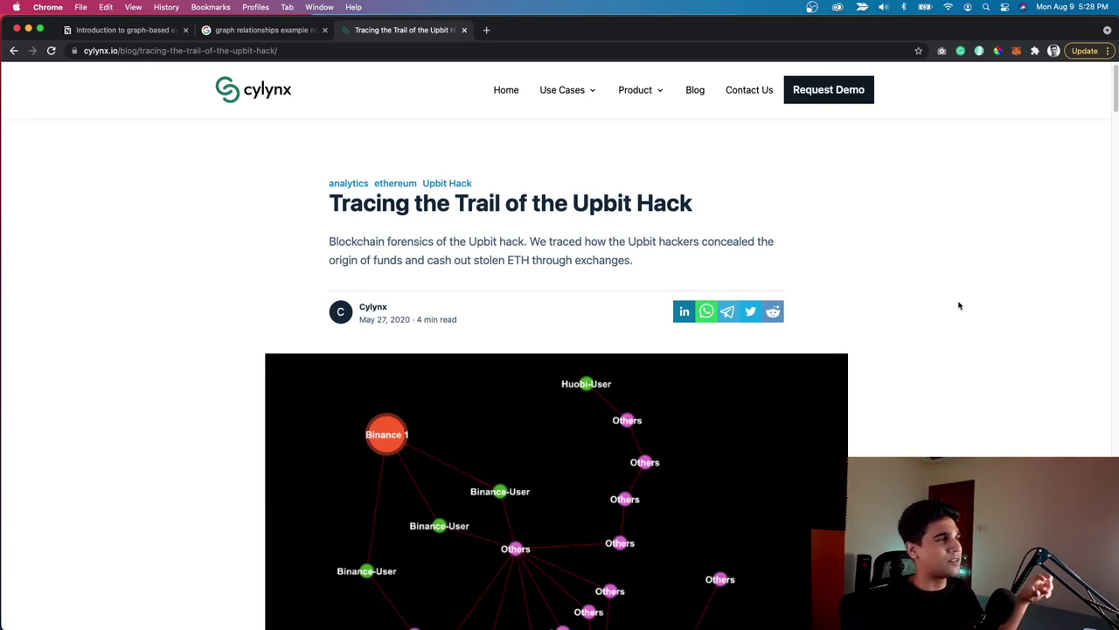
Scroll down through the article's transaction graph from Upbit Hacker to Binance.
scroll(928, 384, down, 2)
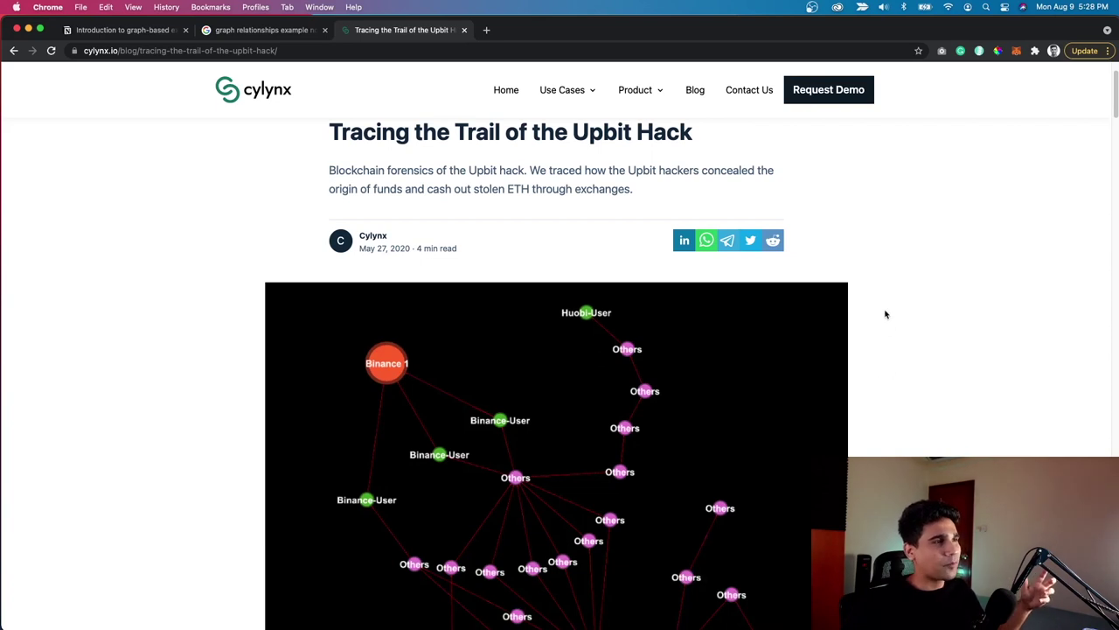
scroll(923, 355, down, 1)
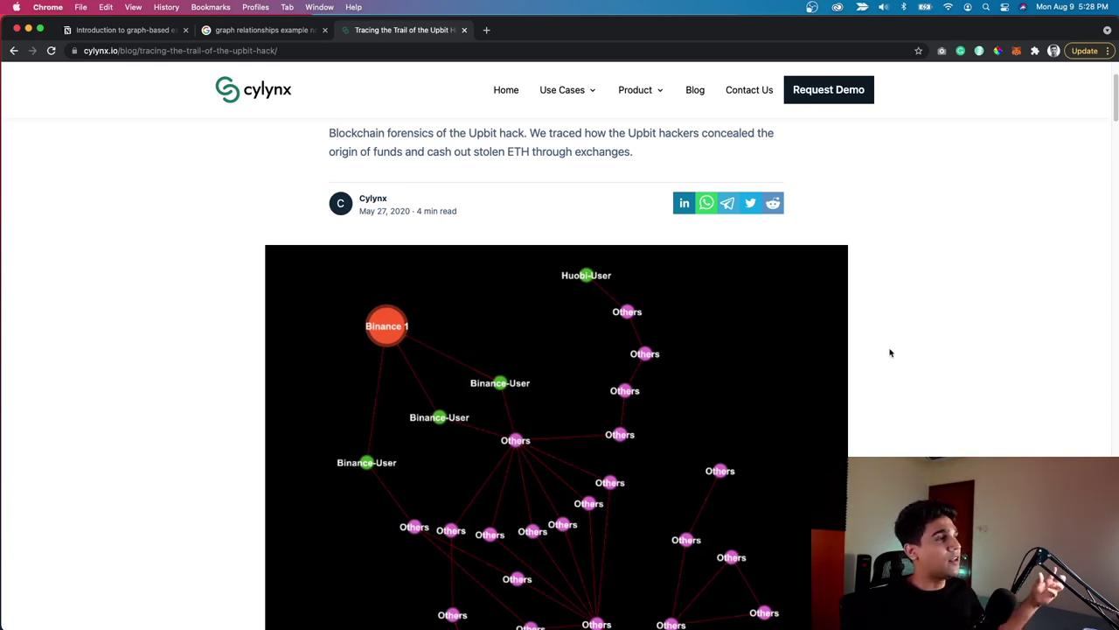
scroll(803, 391, down, 1)
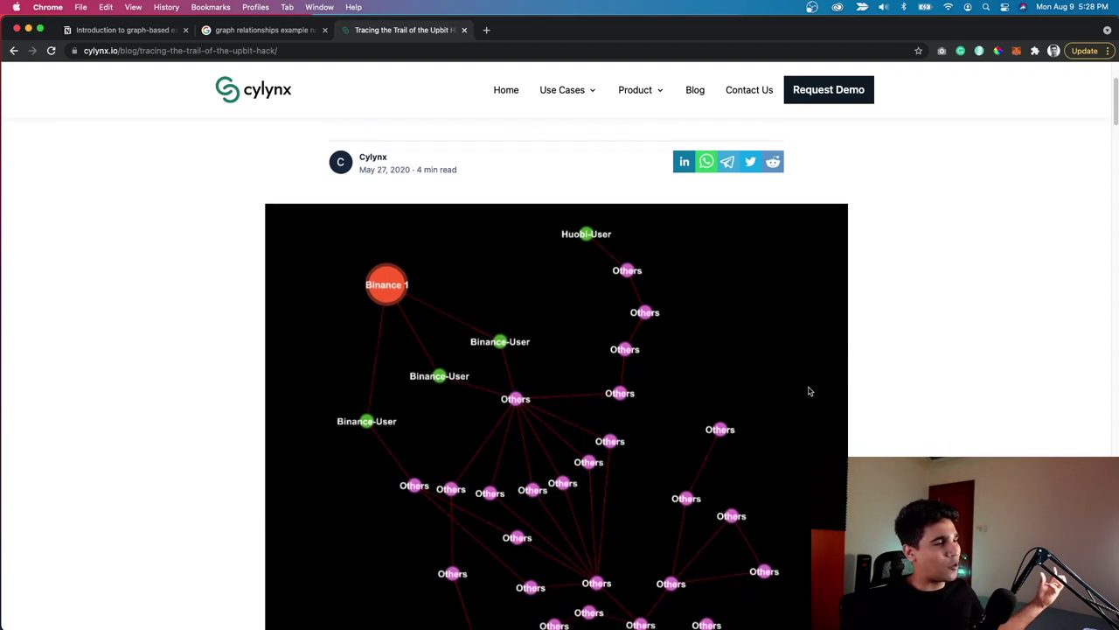
scroll(772, 394, down, 2)
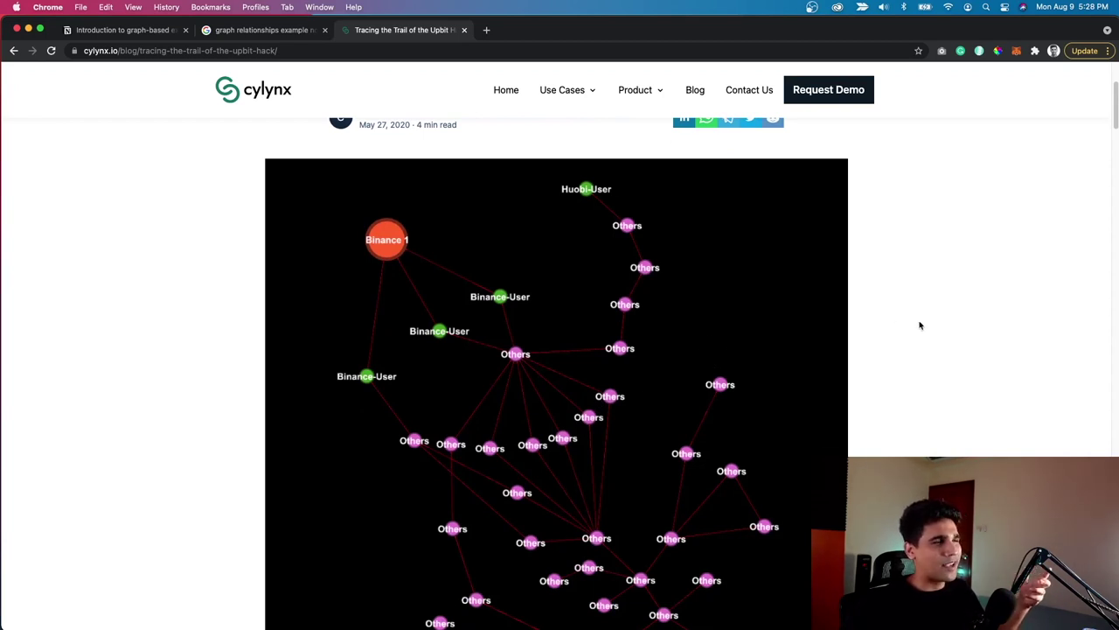
scroll(851, 364, down, 1)
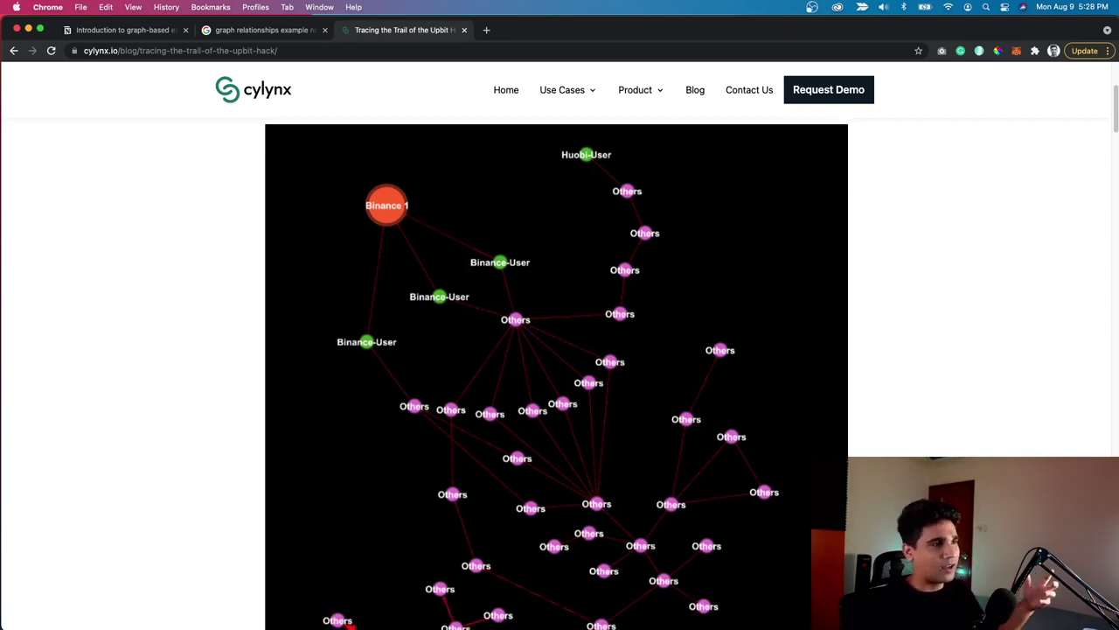
scroll(556, 373, down, 1)
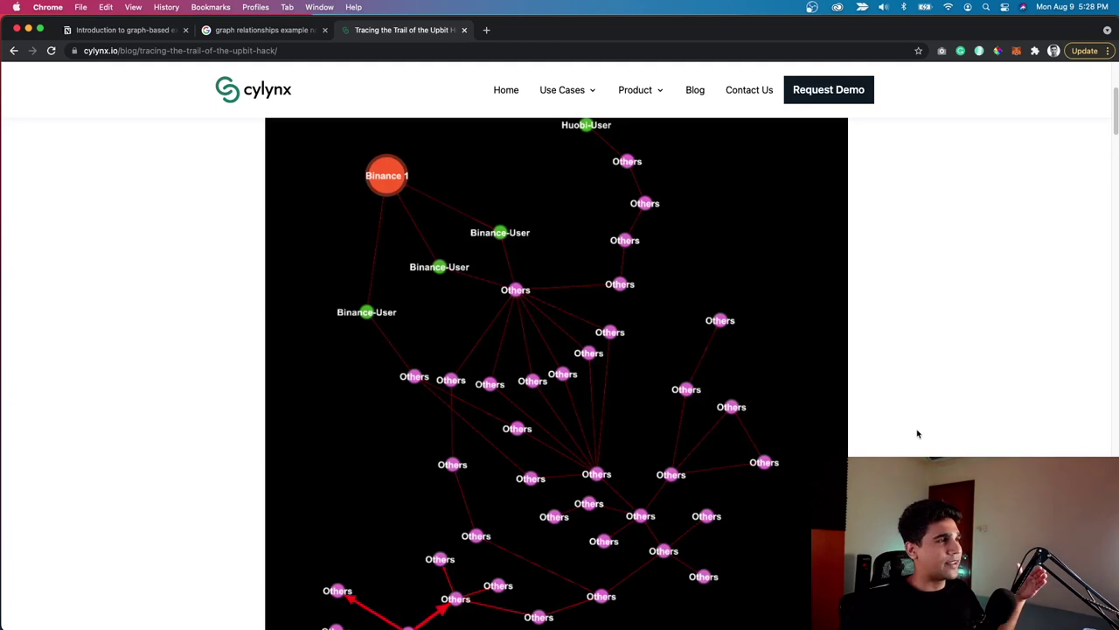
scroll(909, 443, down, 3)
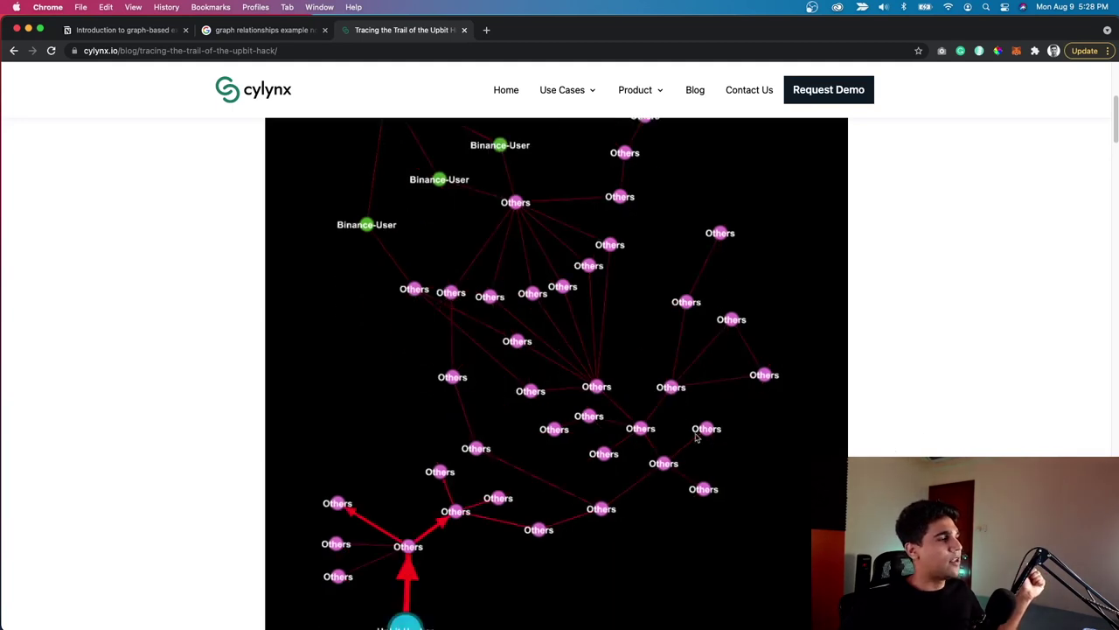
scroll(697, 439, down, 5)
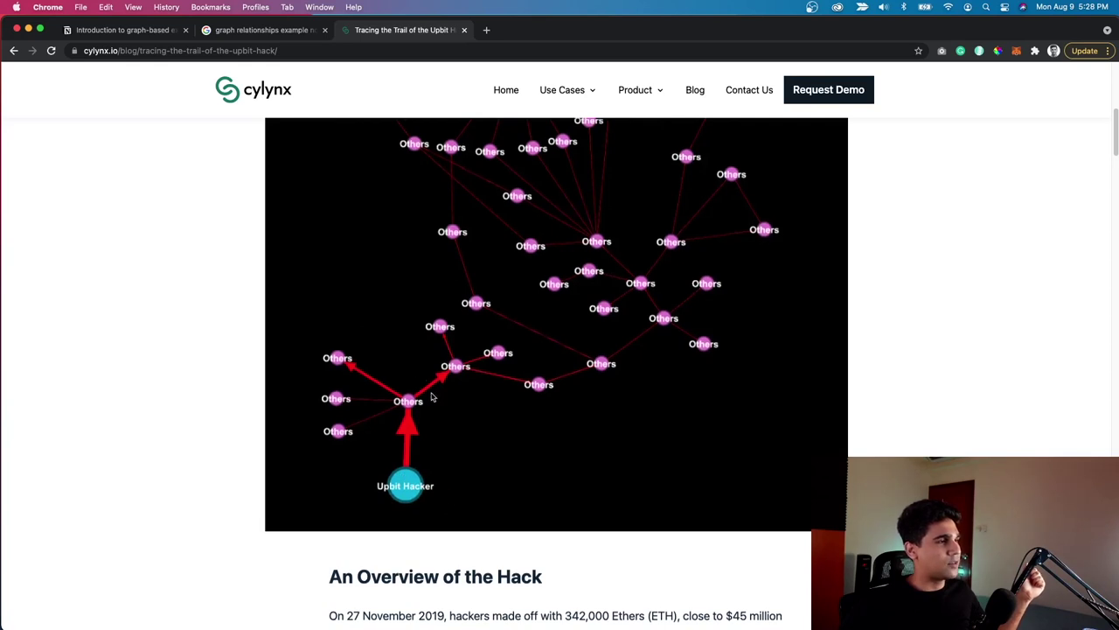
scroll(420, 402, up, 4)
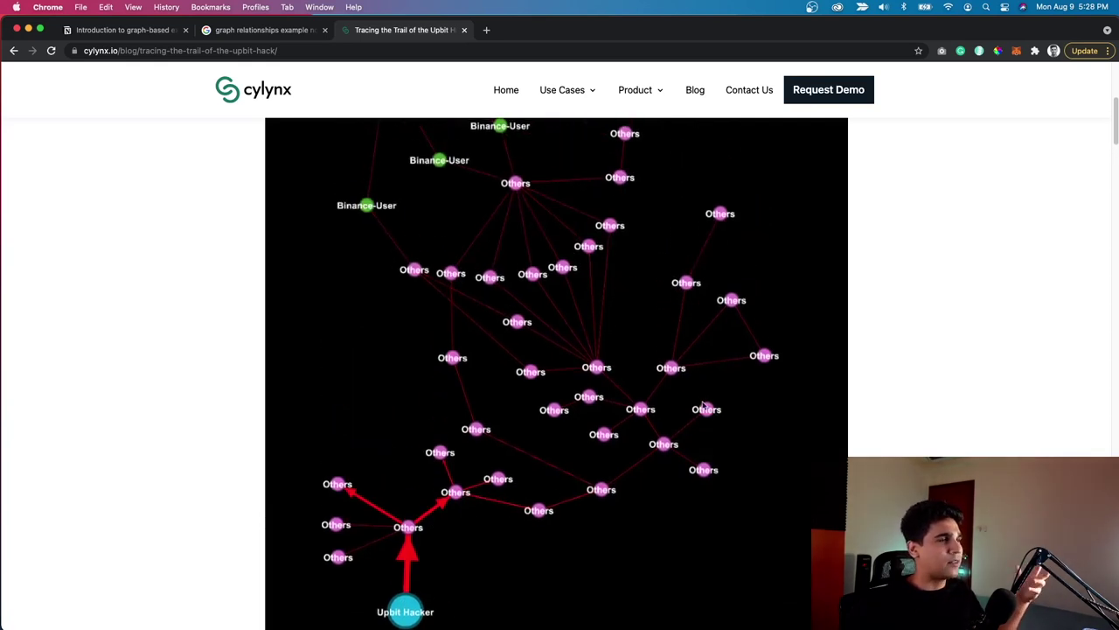
scroll(420, 394, up, 3)
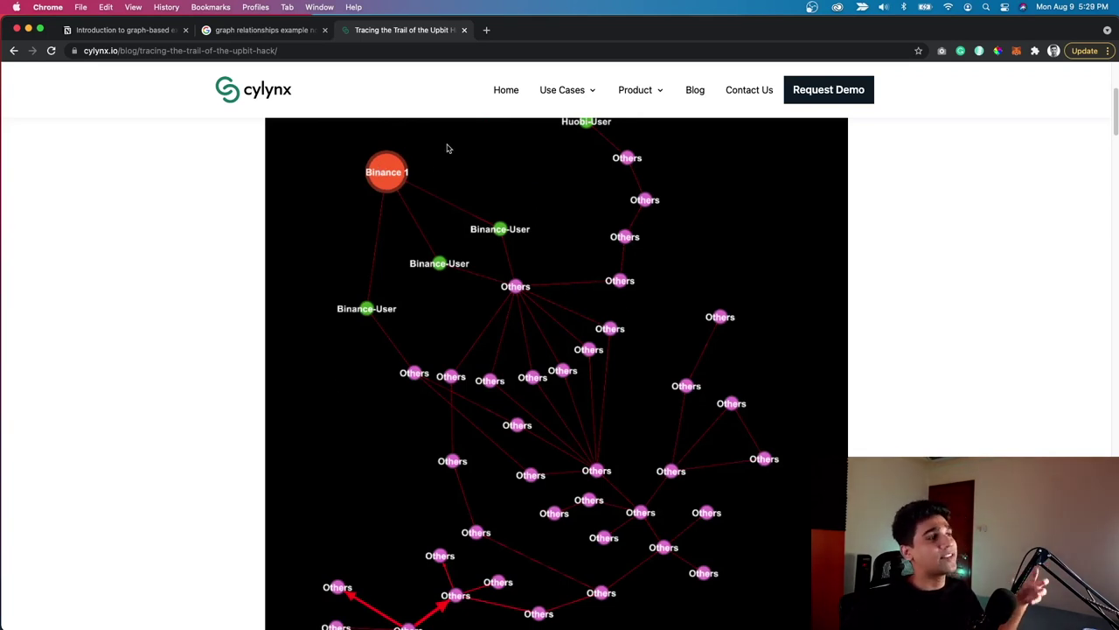
scroll(446, 149, up, 3)
scroll(762, 449, down, 6)
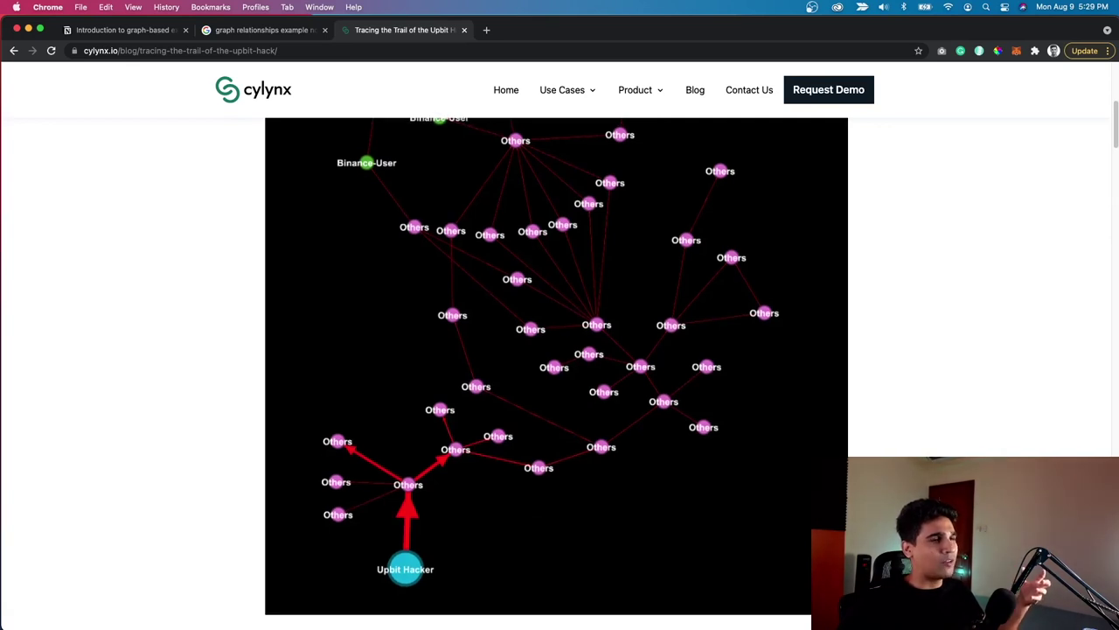
scroll(556, 374, up, 2)
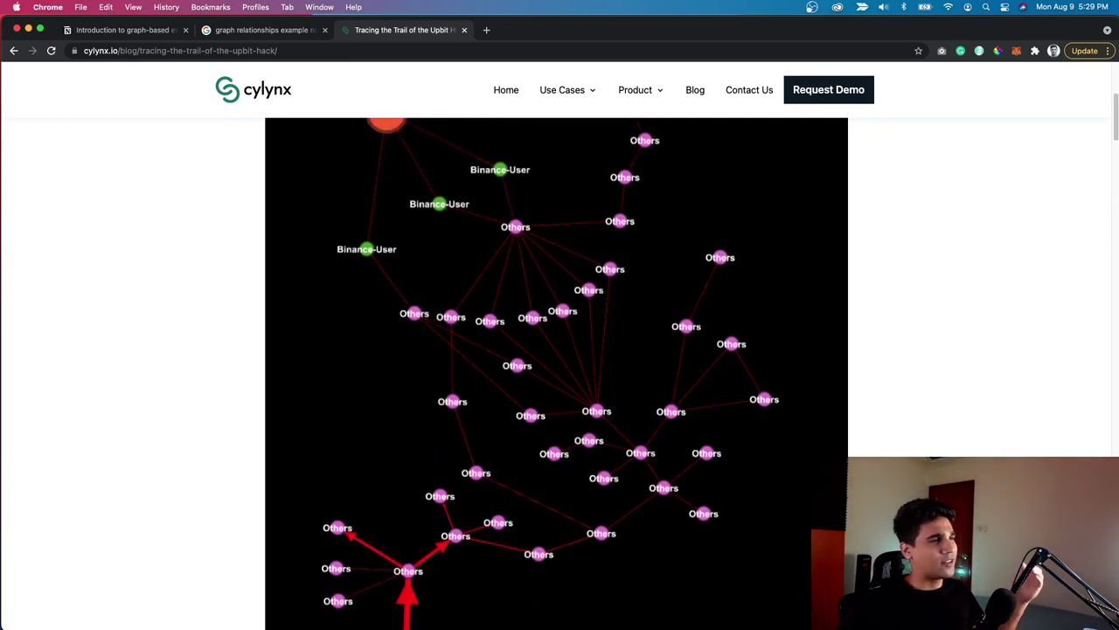
scroll(556, 373, up, 4)
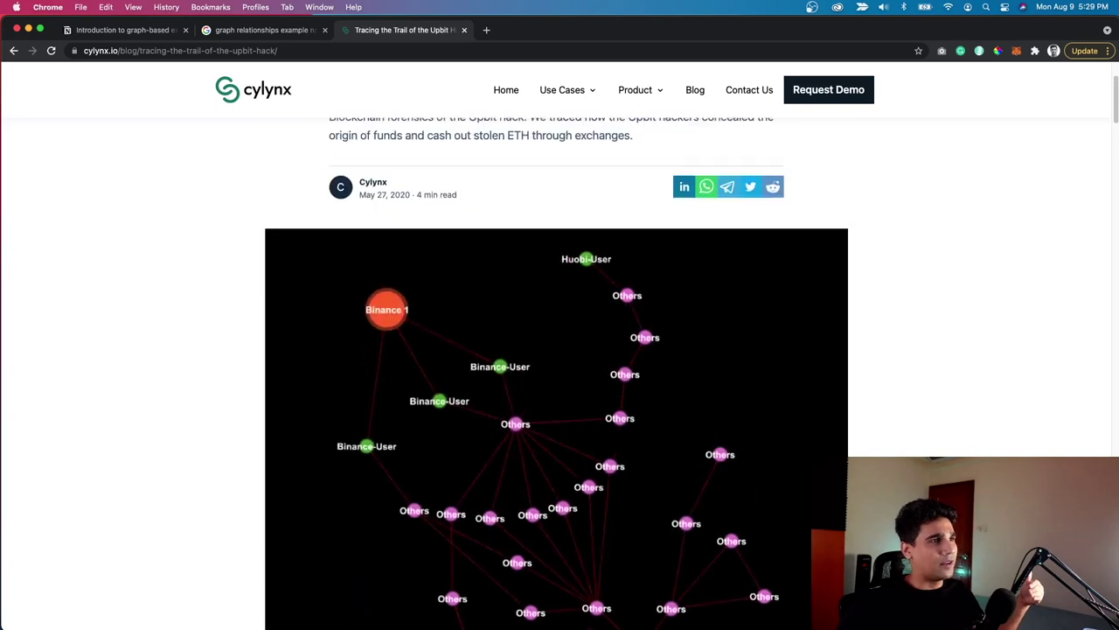
scroll(556, 374, up, 3)
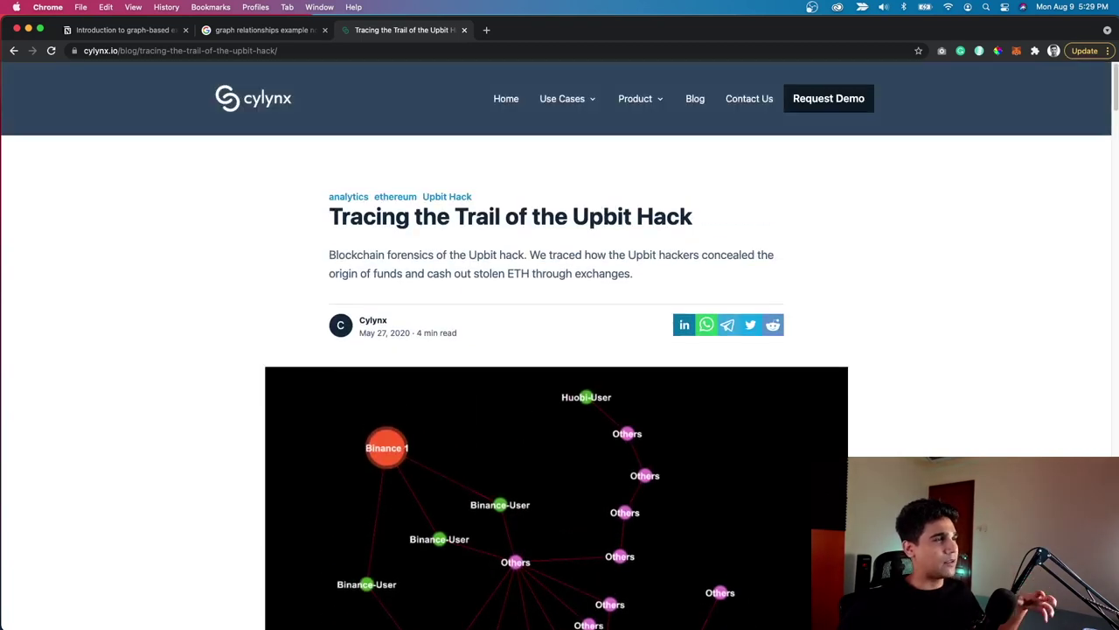
scroll(556, 374, down, 6)
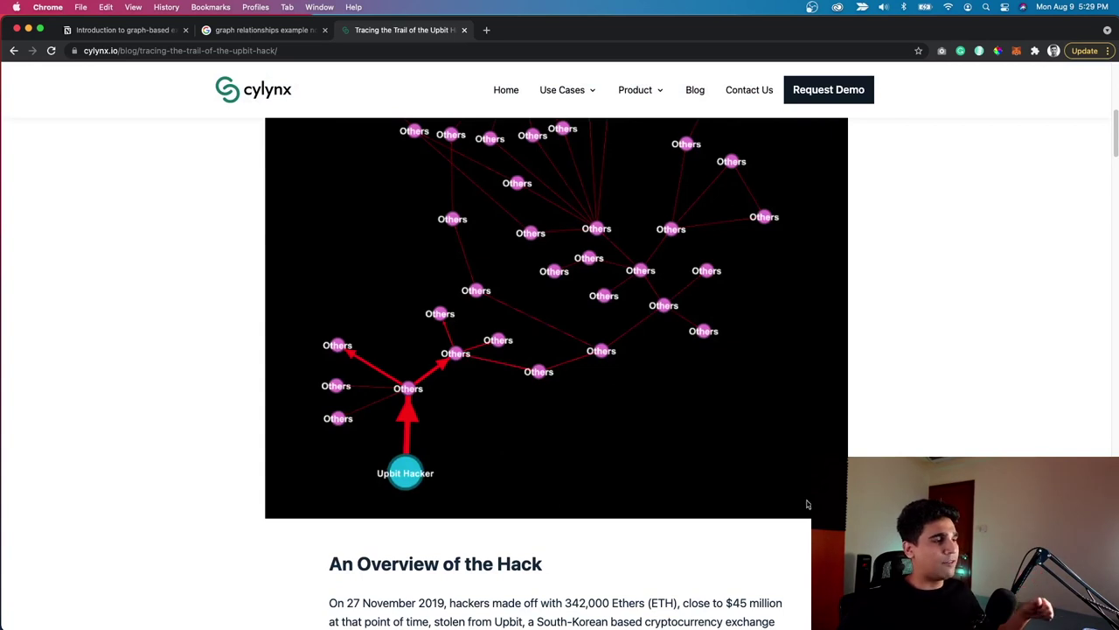
scroll(679, 495, down, 5)
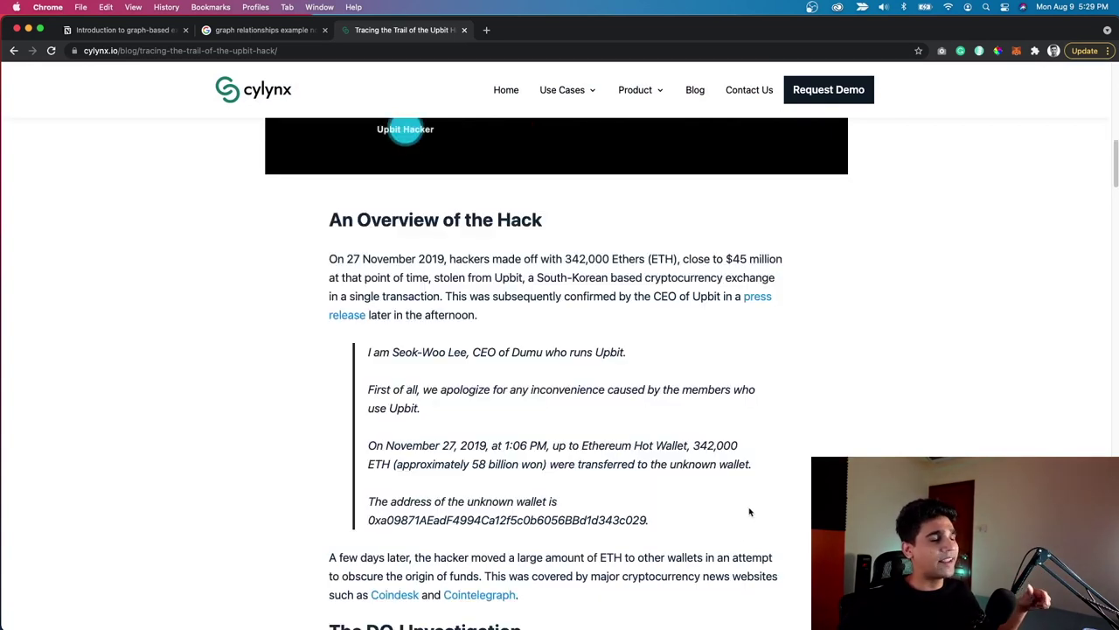
scroll(756, 517, down, 4)
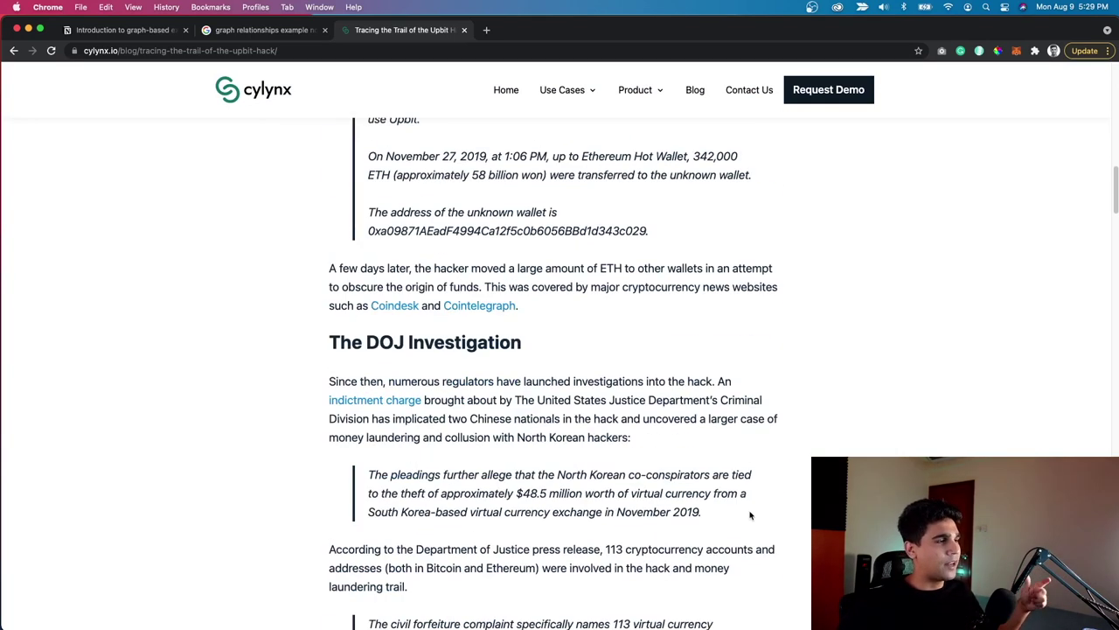
scroll(749, 516, down, 2)
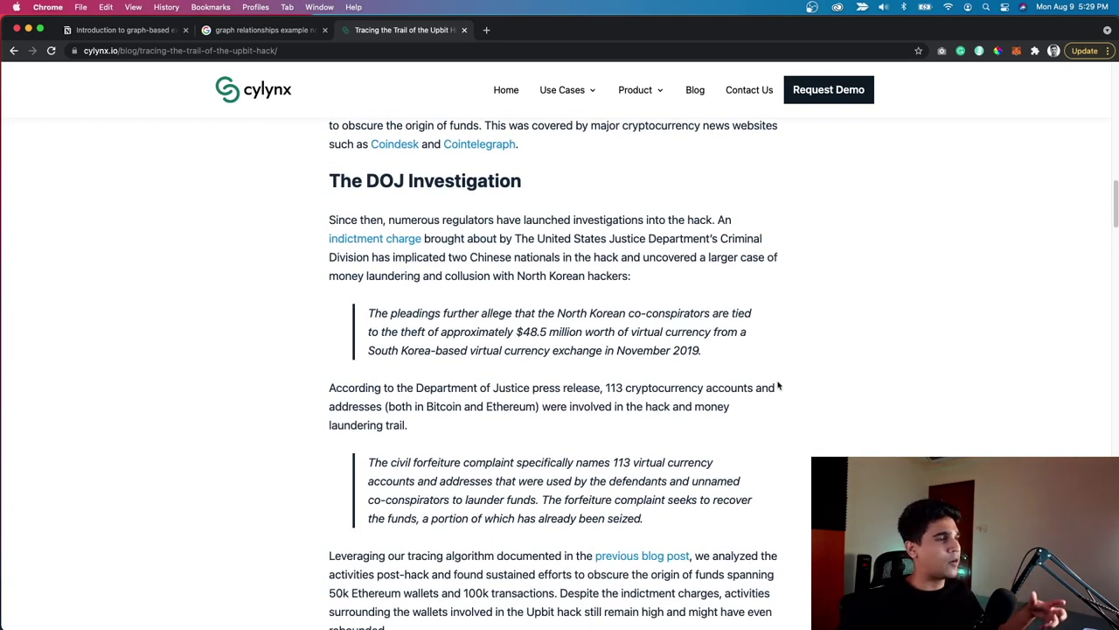
scroll(720, 391, down, 2)
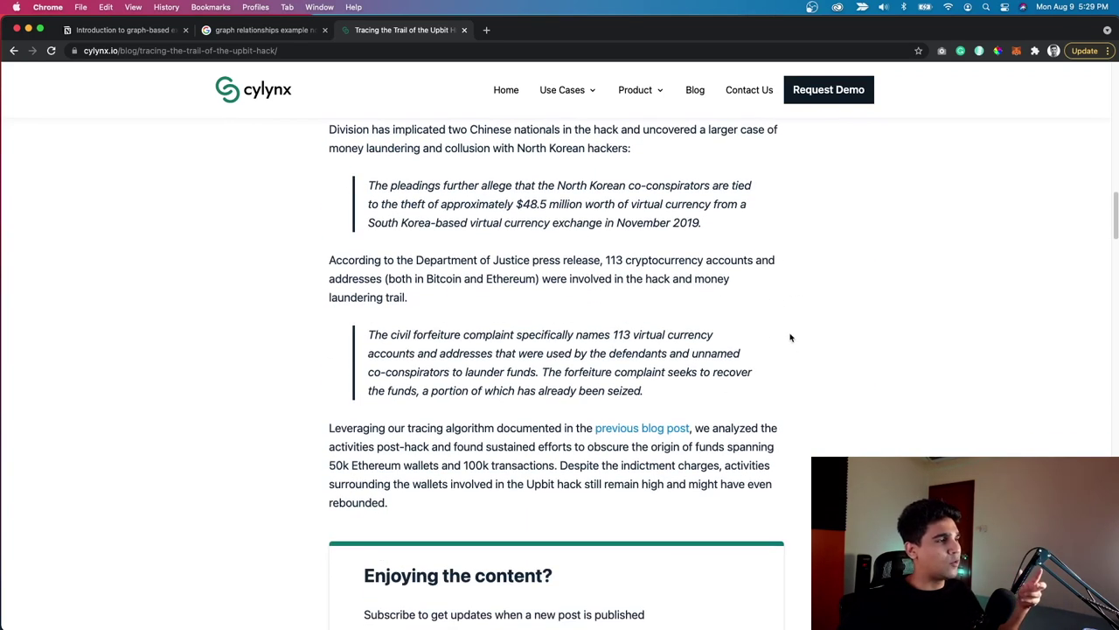
scroll(746, 371, down, 2)
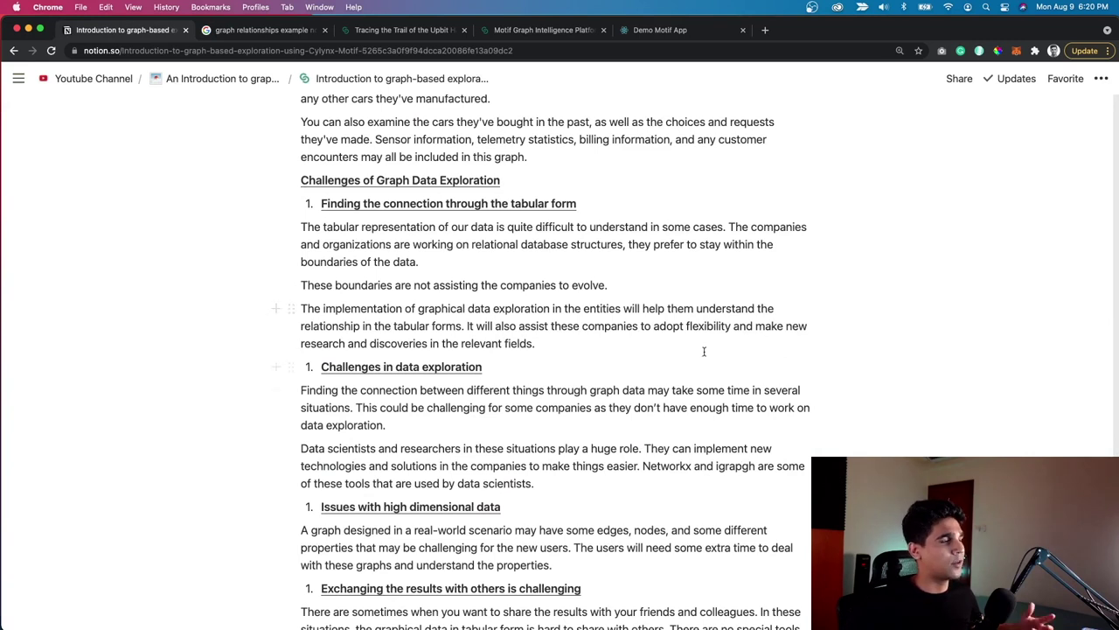
Scroll through the rest of the Motif introduction in the Notion article.
scroll(703, 359, down, 2)
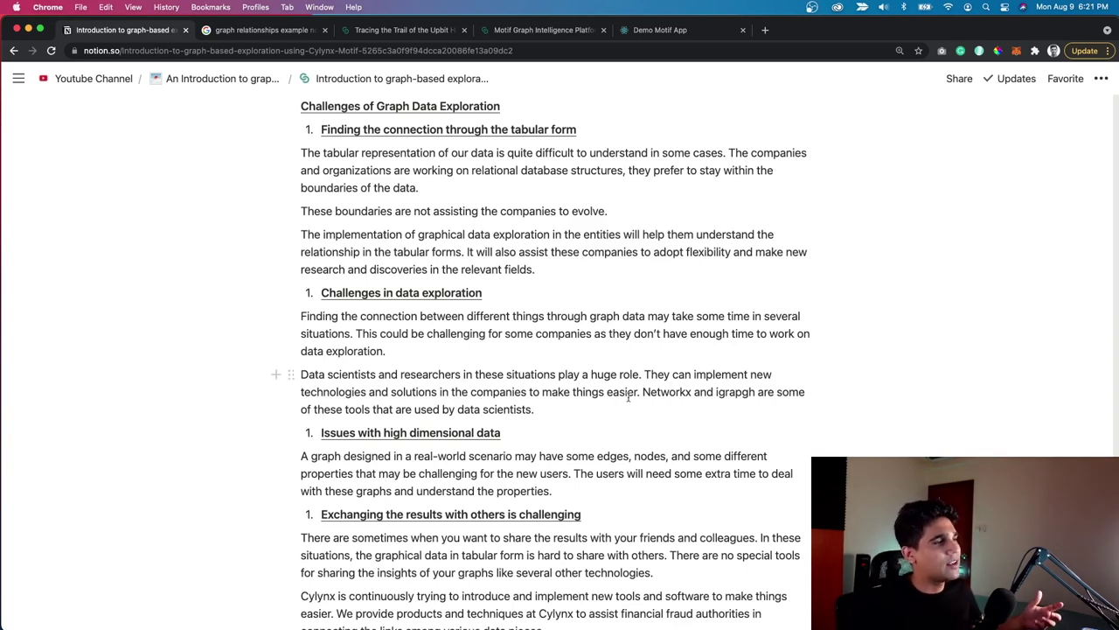
scroll(594, 401, down, 1)
scroll(594, 401, down, 1)
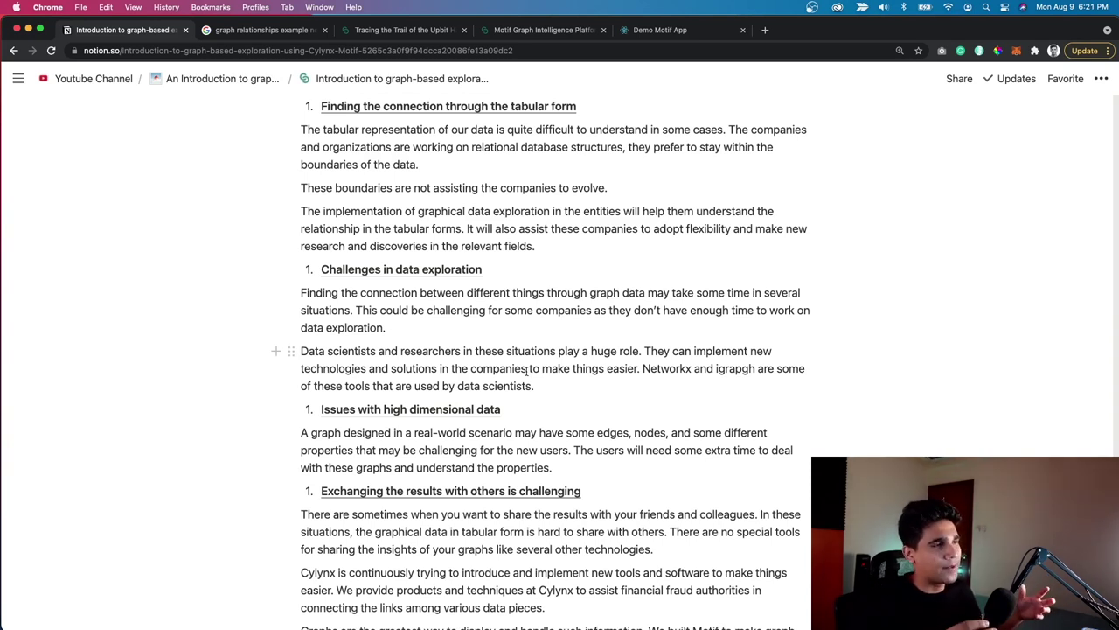
scroll(591, 427, down, 4)
scroll(591, 426, down, 1)
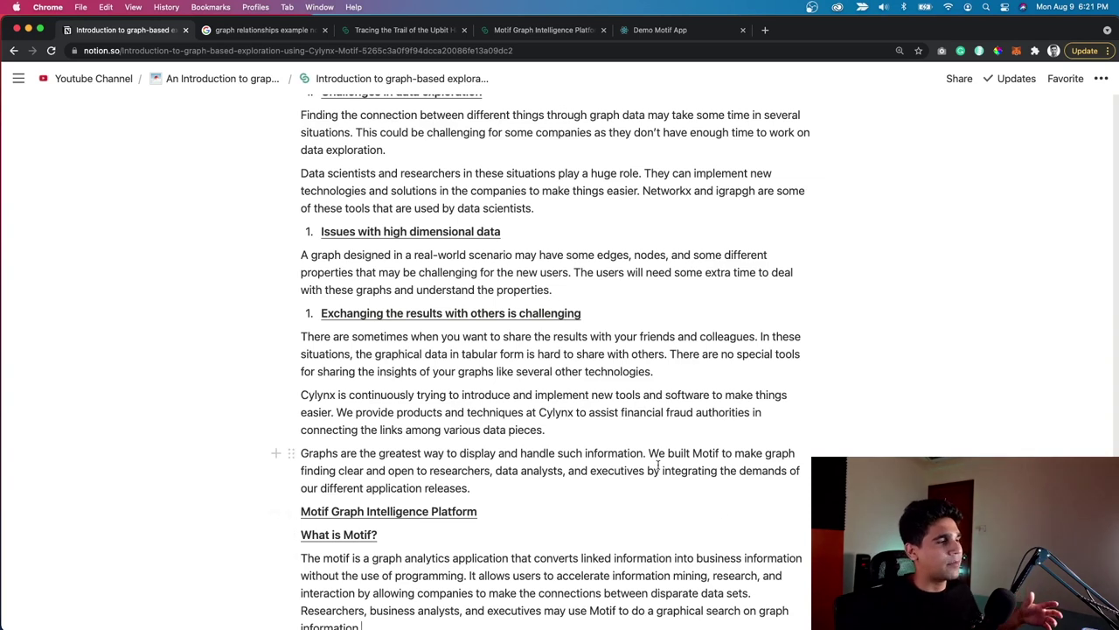
scroll(658, 466, down, 5)
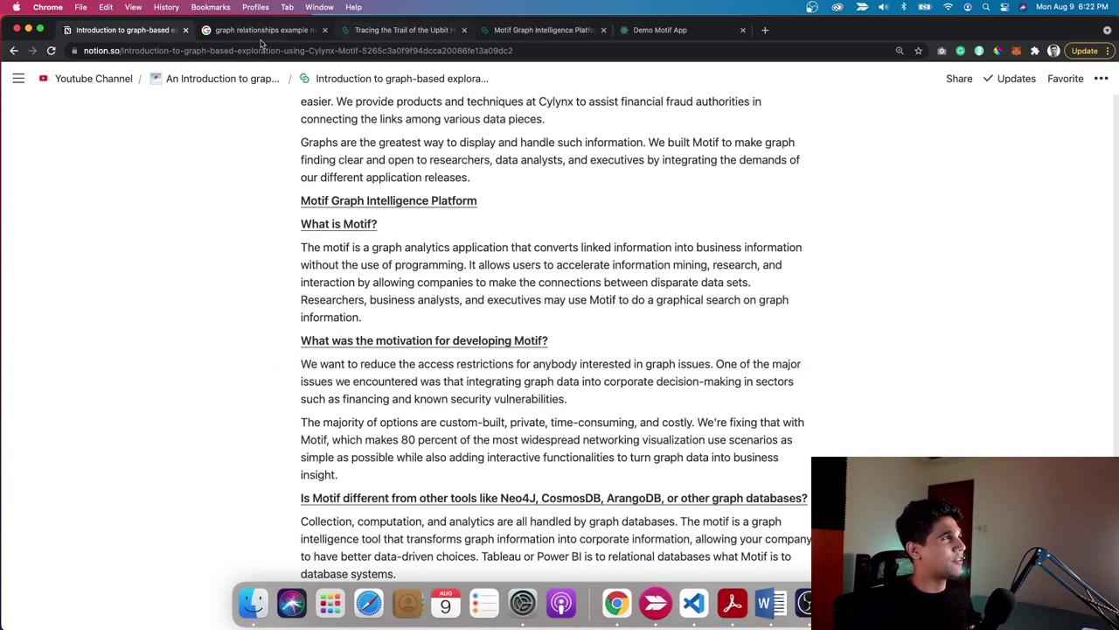
Go to the Motif demo app and start an Import Data.
click(544, 31)
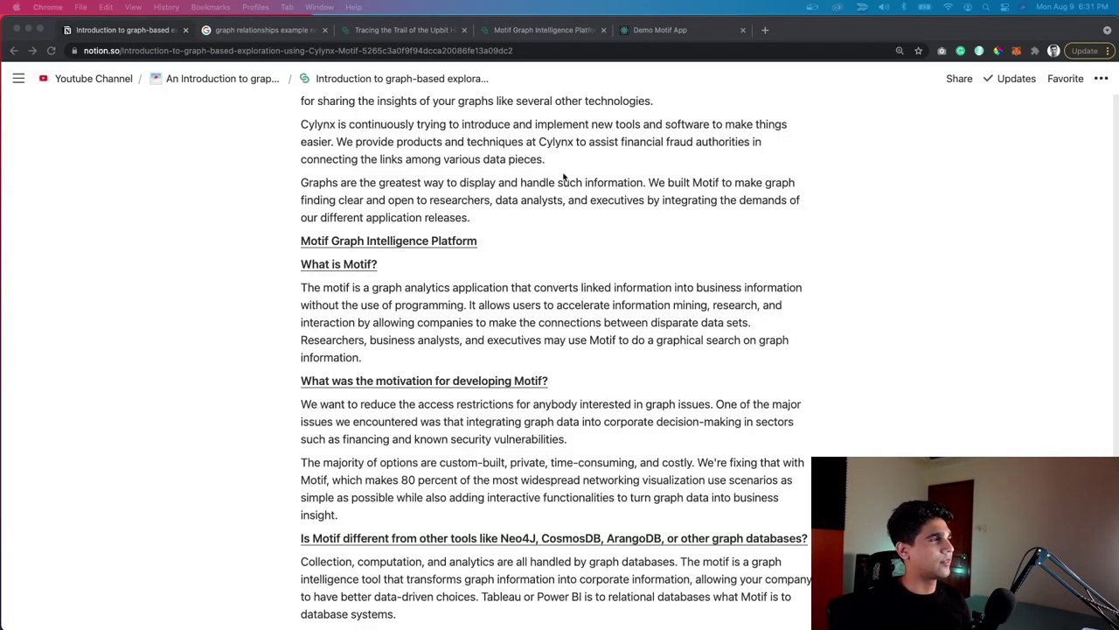
click(668, 39)
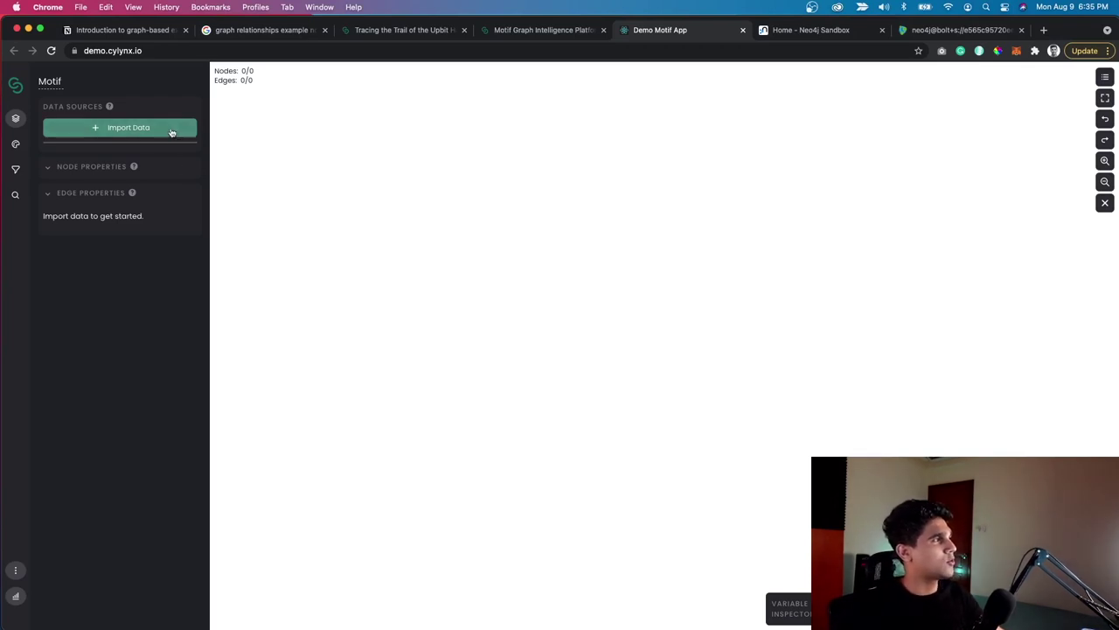
click(172, 129)
Review the File, Sample Data and Neo4j import options, close the dialog, and go to Neo4j Sandbox.
click(343, 178)
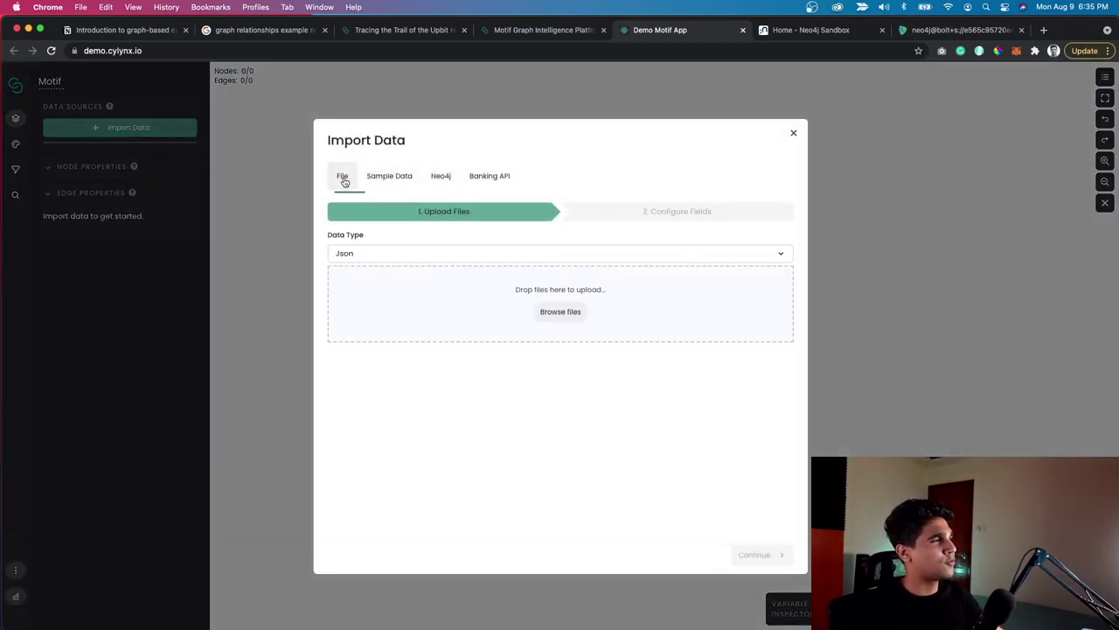
click(394, 180)
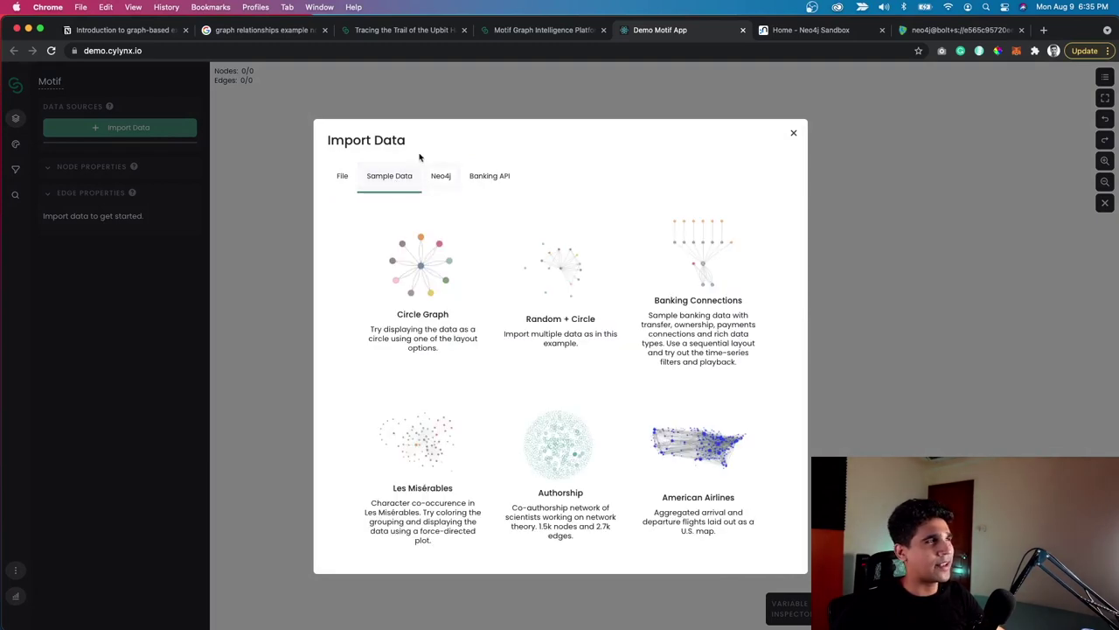
click(441, 177)
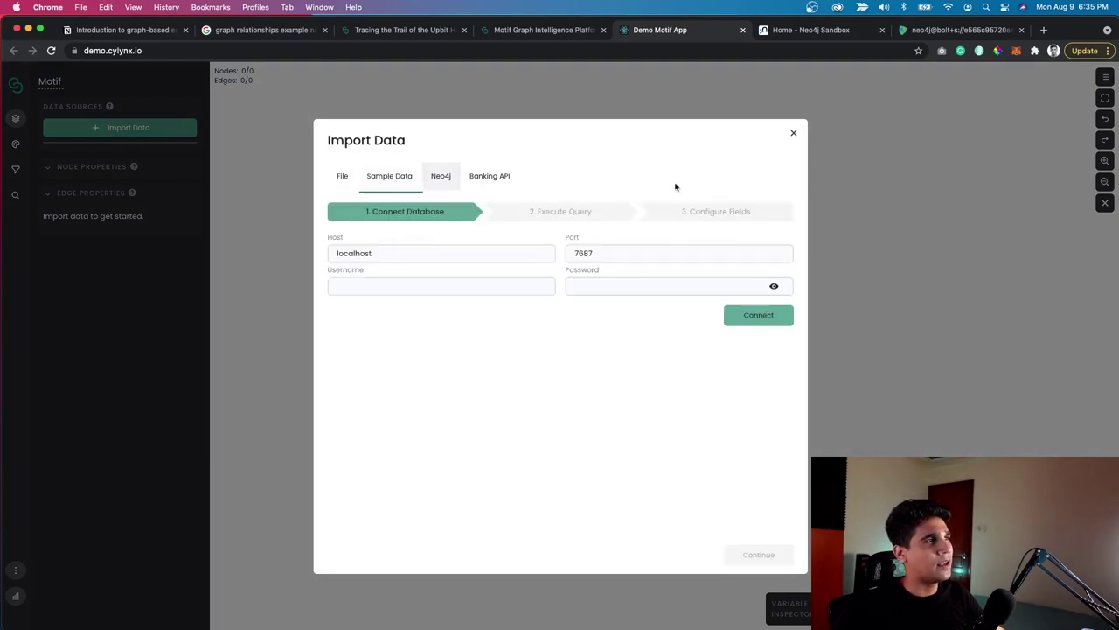
click(794, 136)
click(813, 30)
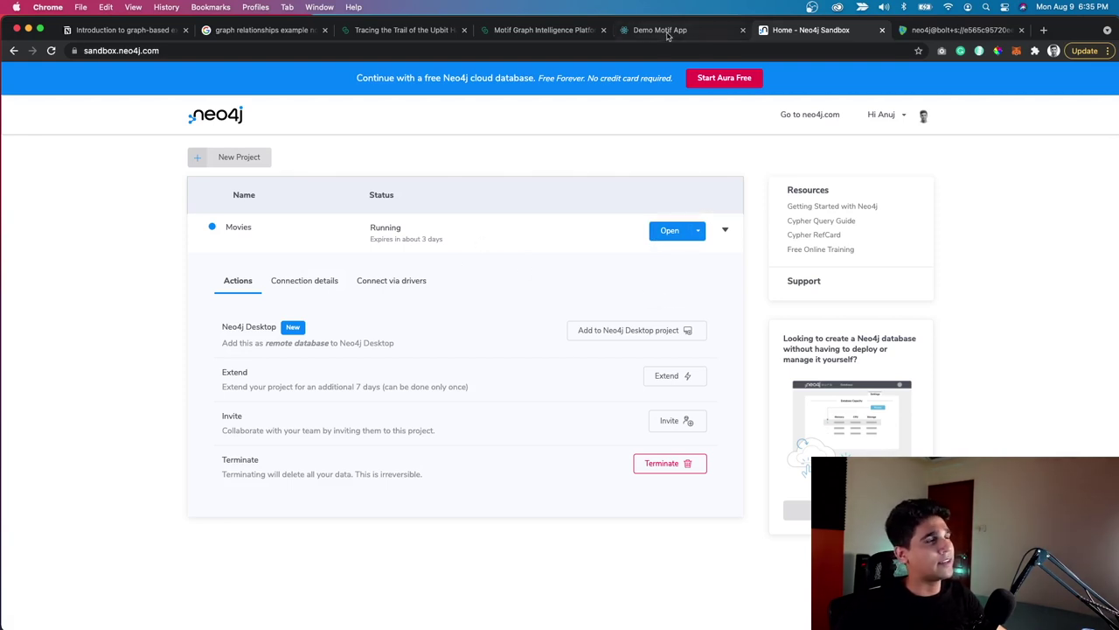
Copy the Movies database's bolt host from Neo4j Browser and select Motif's localhost Host value.
click(701, 37)
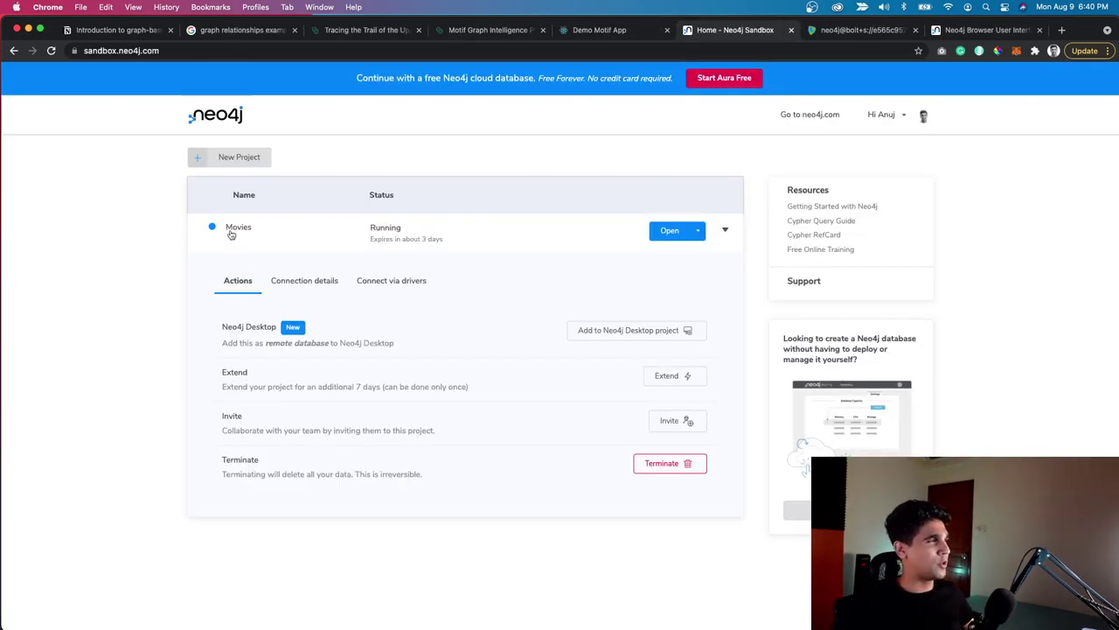
click(844, 33)
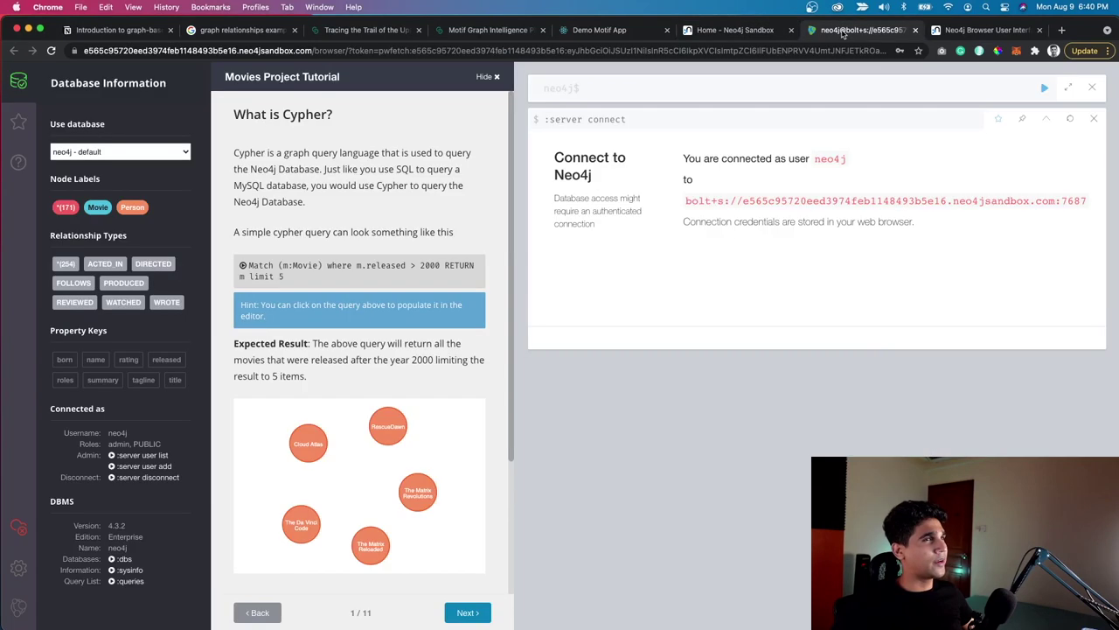
click(591, 31)
double_click(437, 253)
Paste the sandbox host, enter the database username and password, connect, and continue to Execute Query.
text(e565c95720eed3974feb1148493b5e16.neo4jsandbox.com)
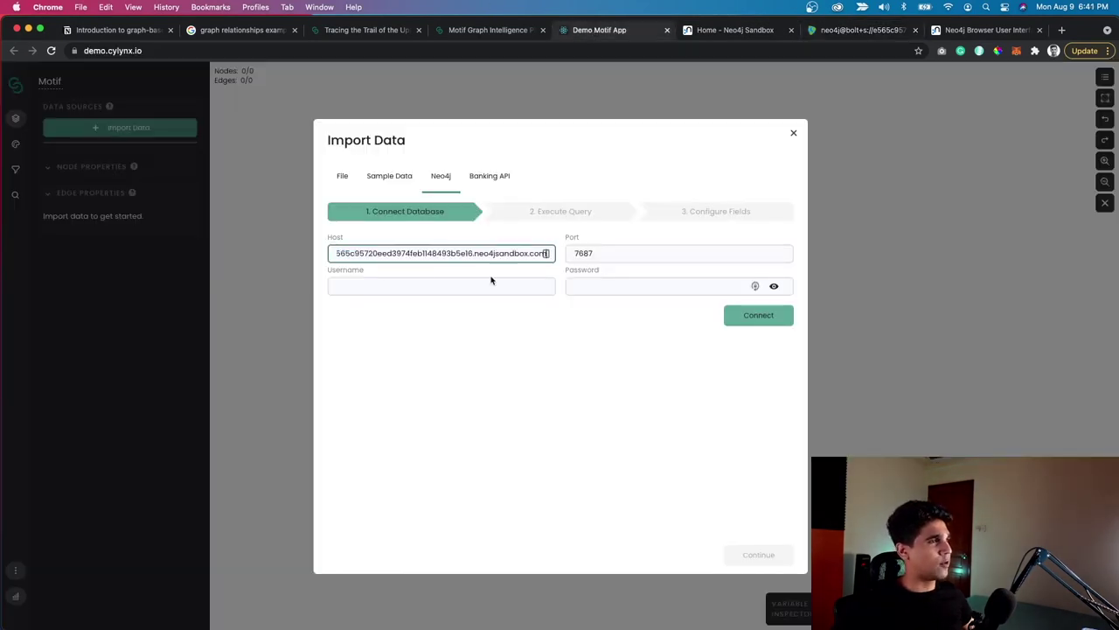
click(471, 281)
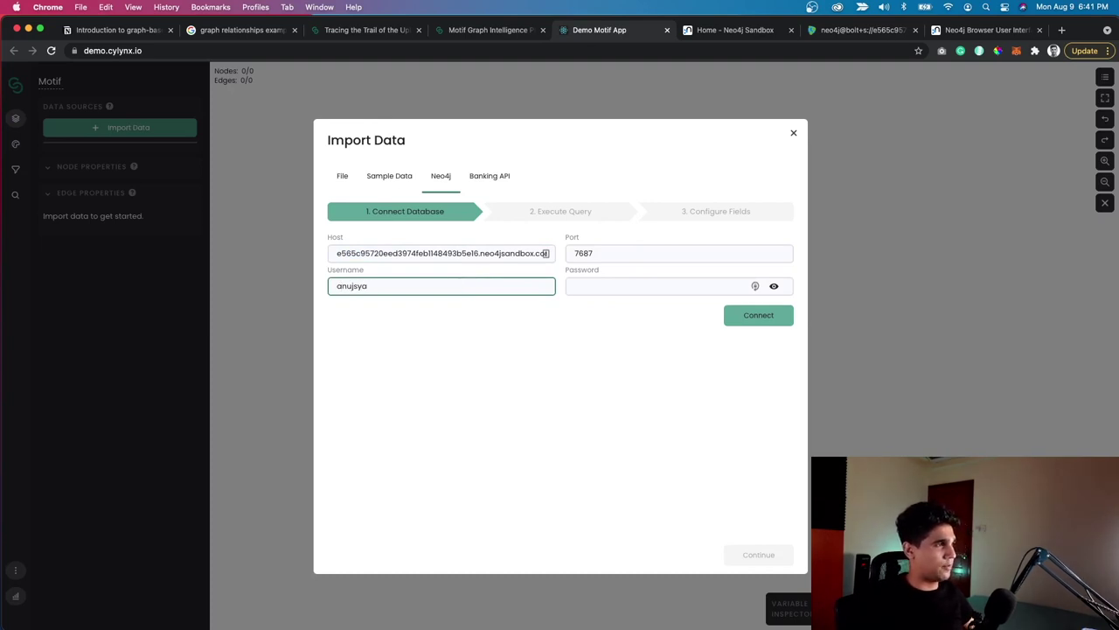
key(Tab)
key(Tab)
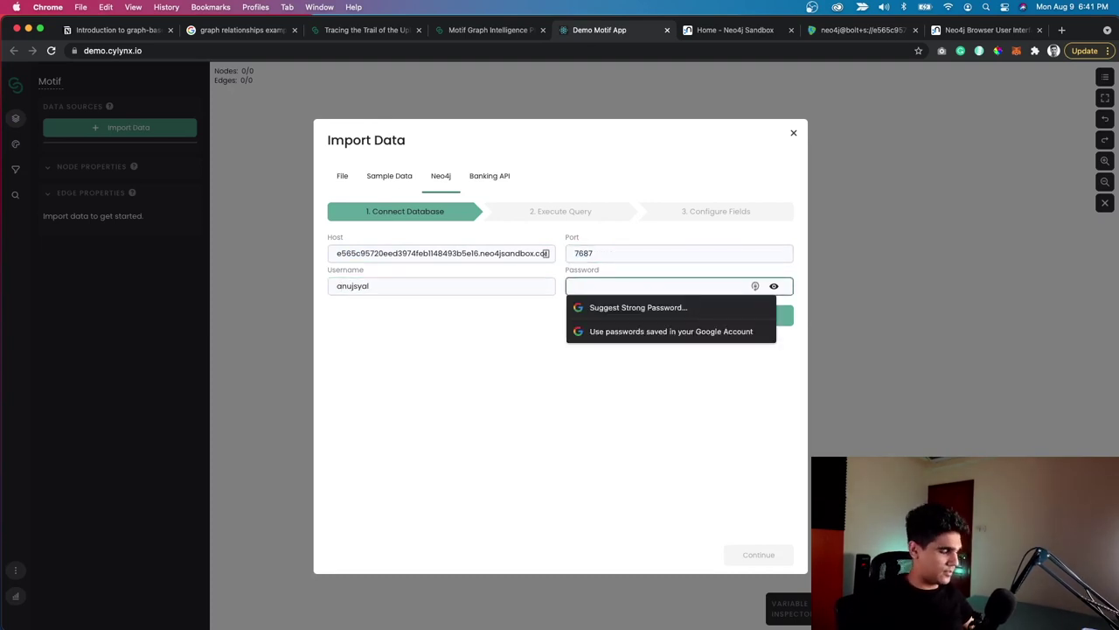
text(•••••••••)
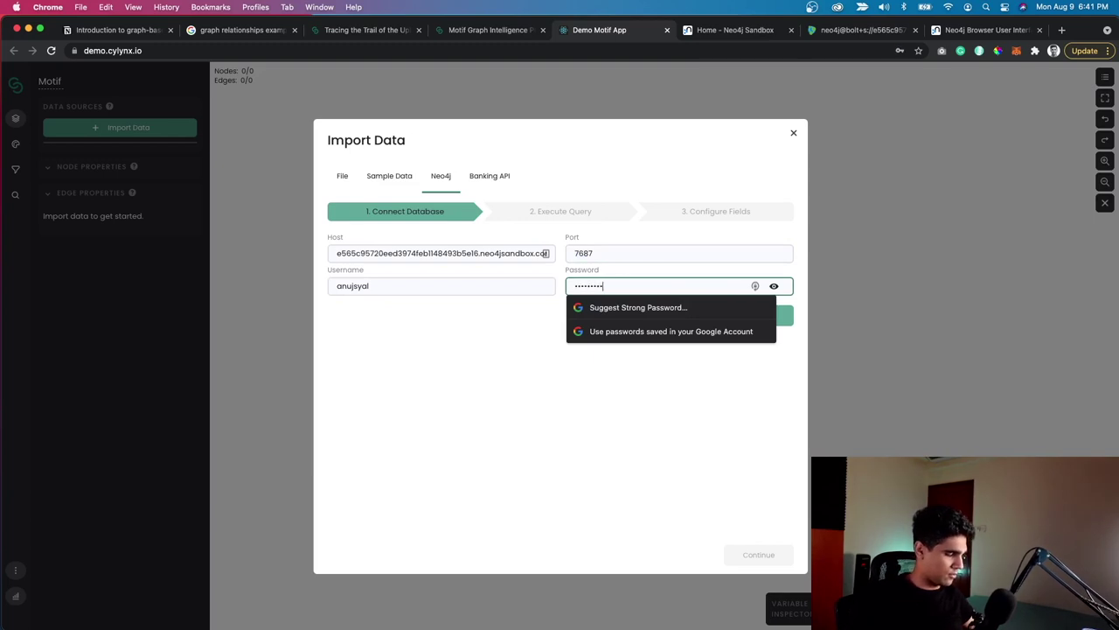
click(716, 379)
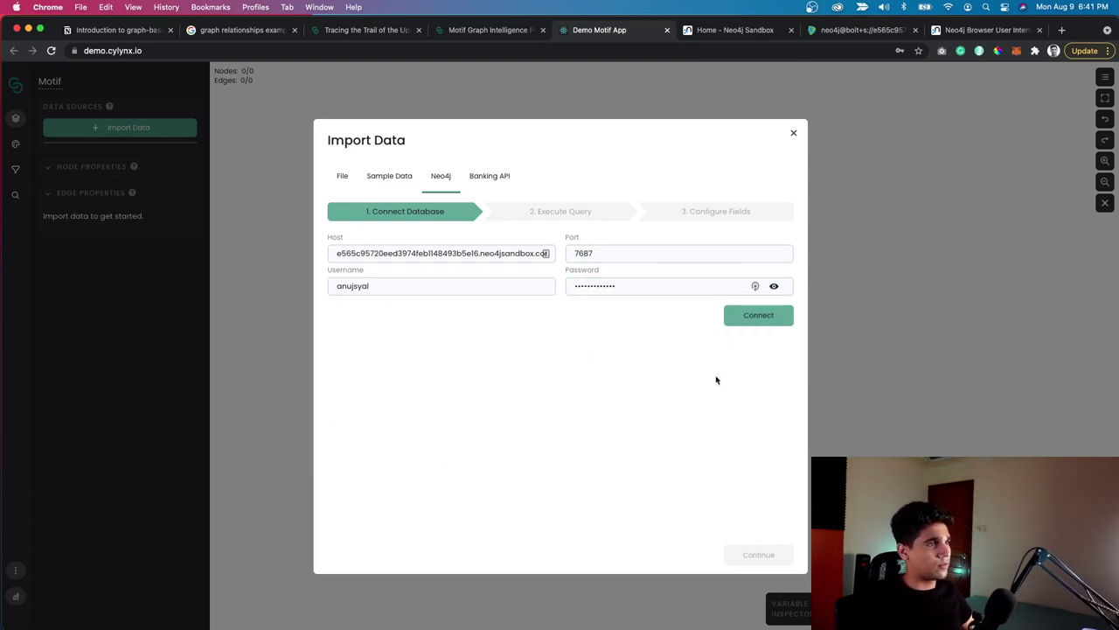
click(758, 317)
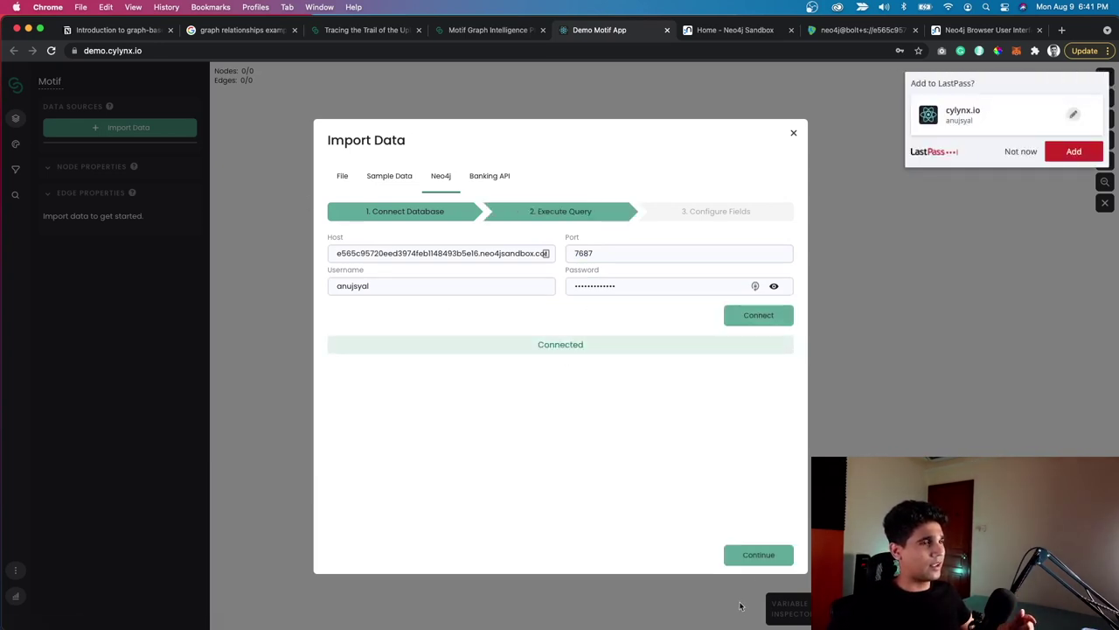
click(757, 555)
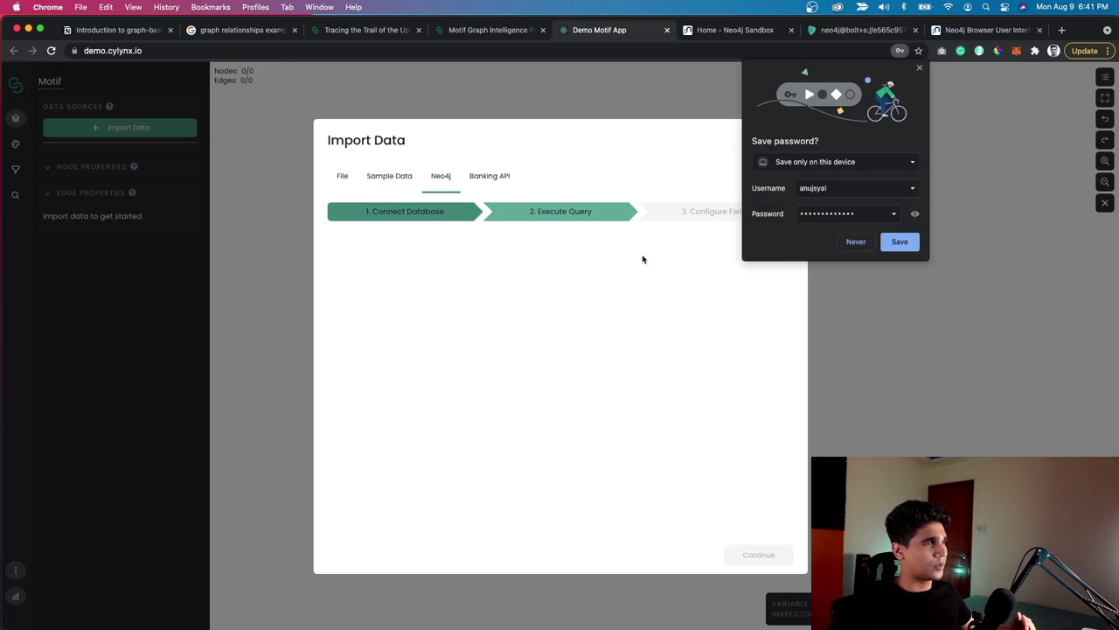
Decline saving the browser password and select the neo4j database.
click(857, 244)
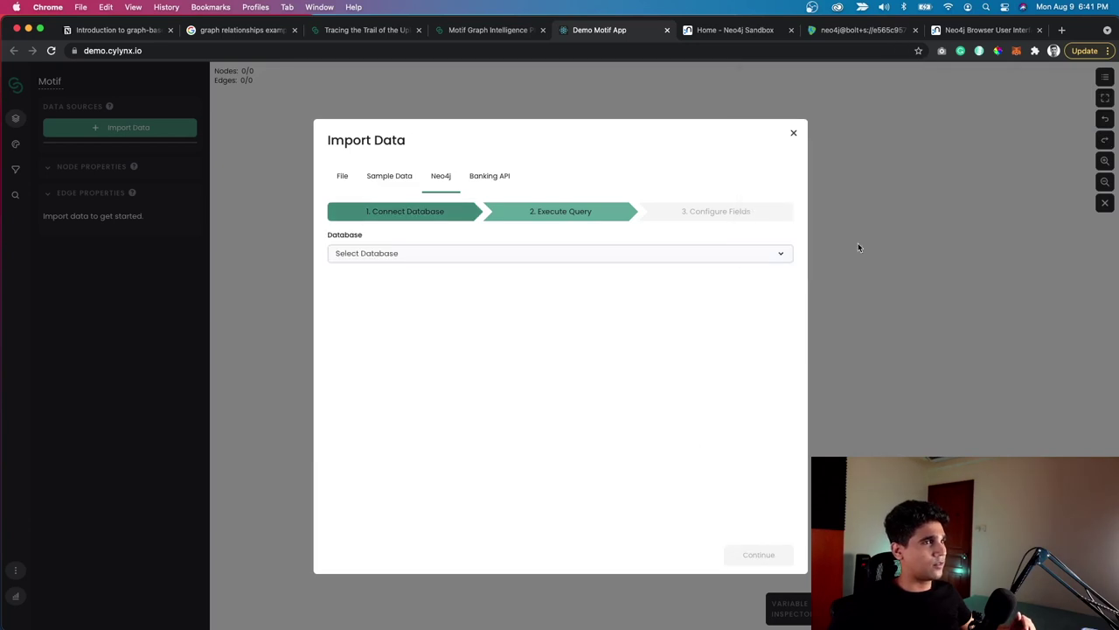
click(494, 254)
click(466, 277)
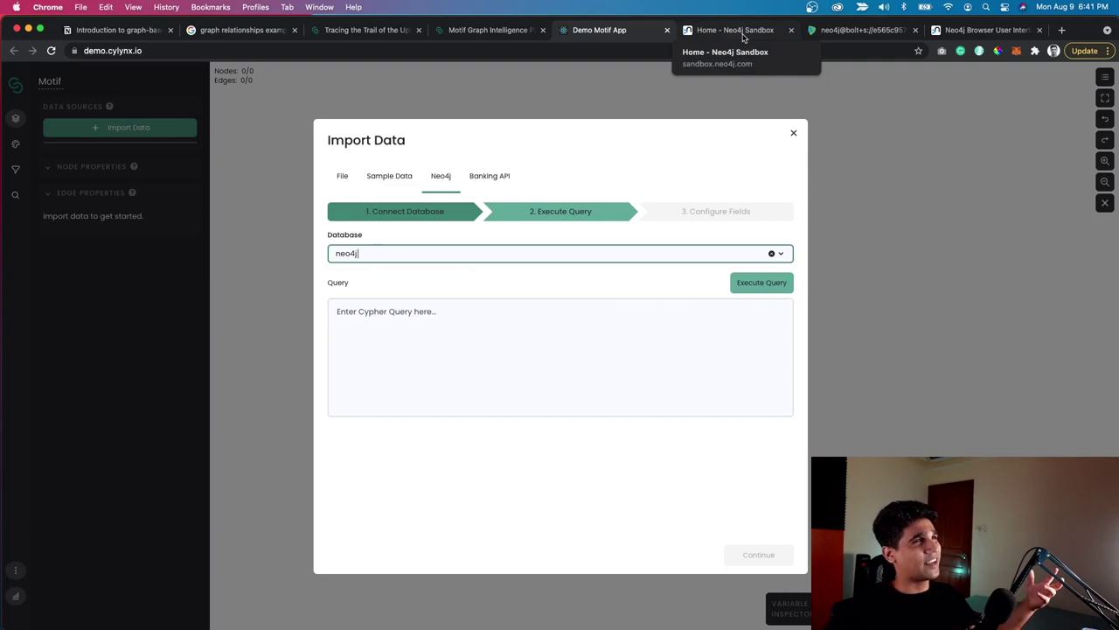
Run MATCH (p:Person)-[r:ACTED_IN]->(m:Movie) RETURN p,r,m, returning 140 nodes and 172 edges.
click(378, 326)
text(MATCH (p:Person)-[r:ACTED_IN]->(m:Movie) RETURN p,r,m)
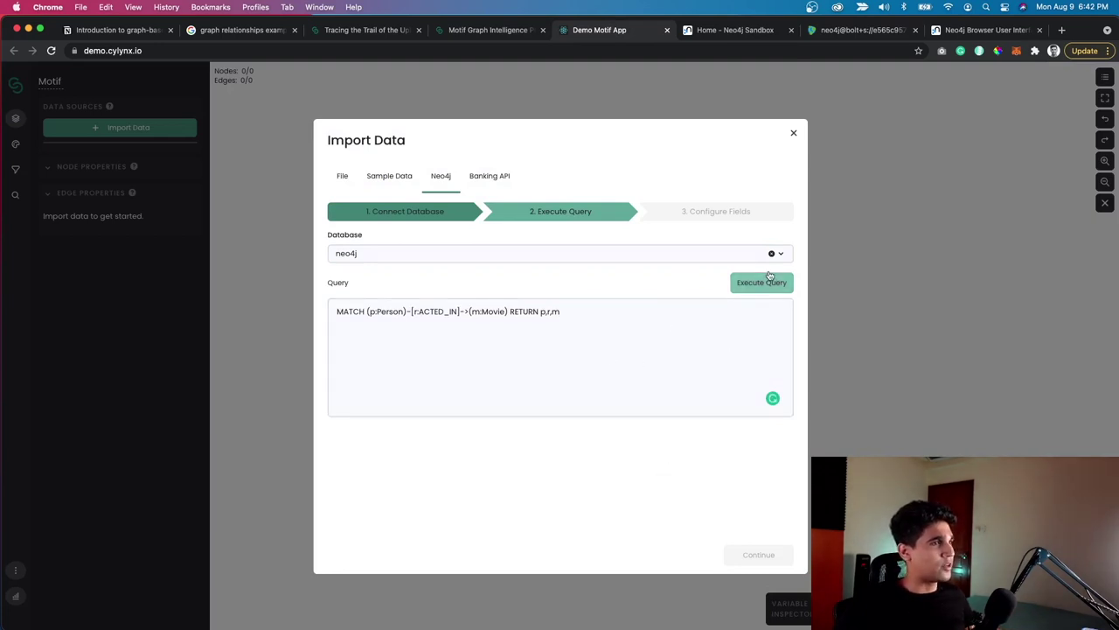
click(762, 282)
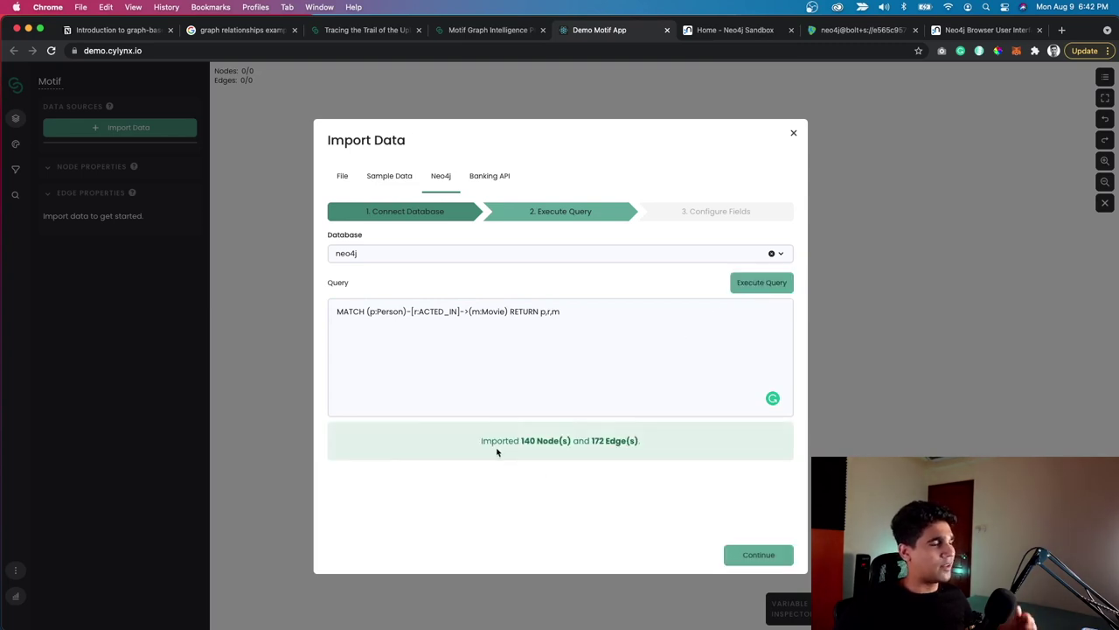
drag(481, 440, 642, 446)
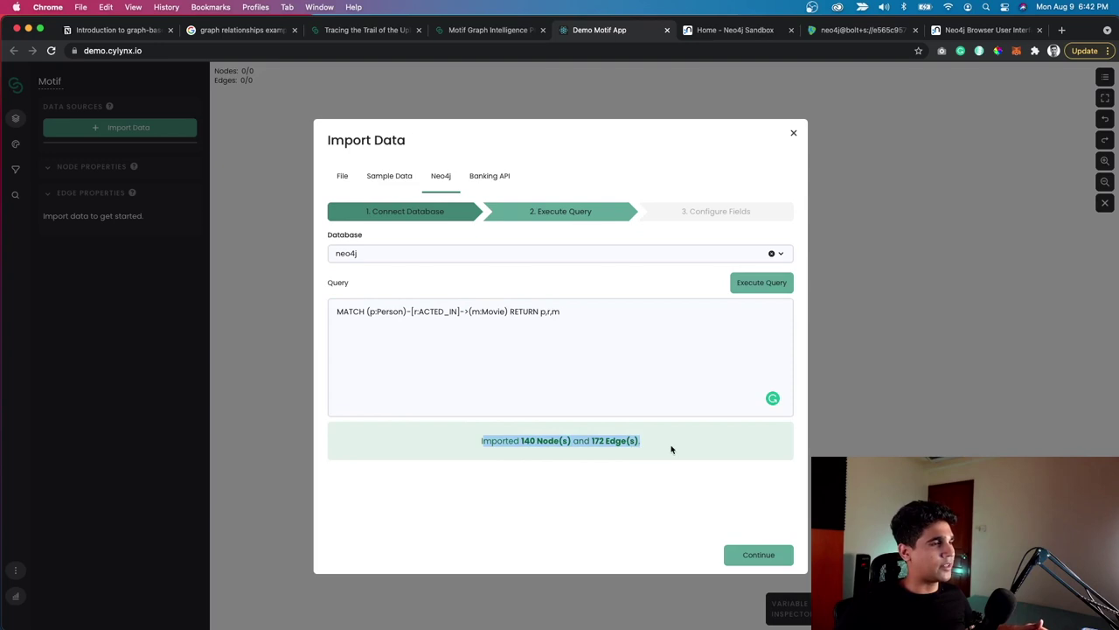
click(616, 466)
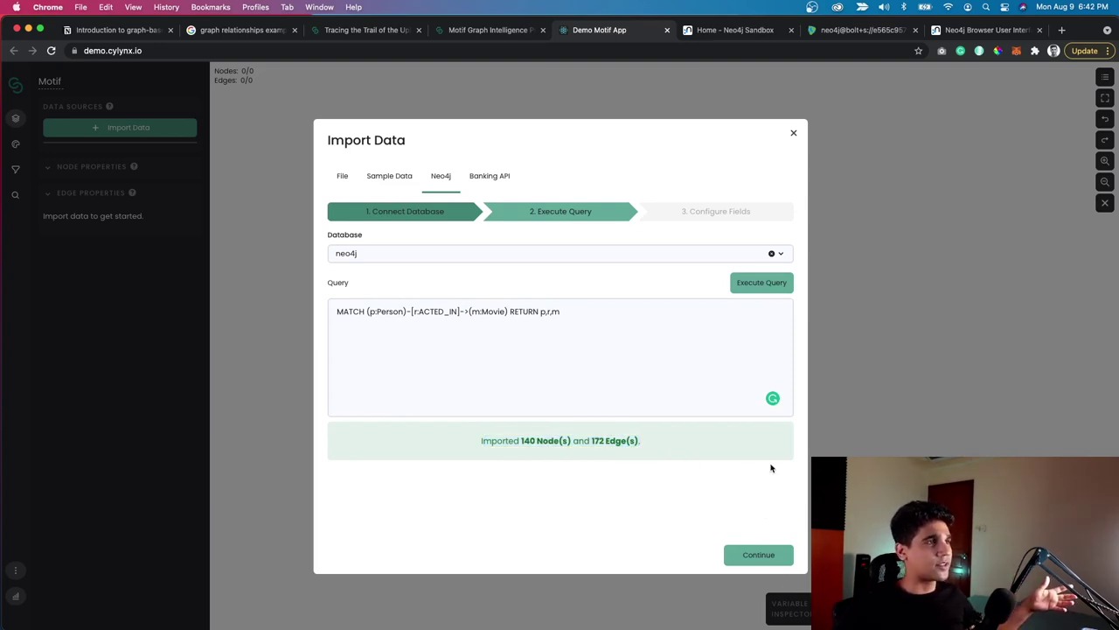
Preview the queried node rows, then load the 140-node, 172-edge Neo4j graph onto the canvas.
click(754, 555)
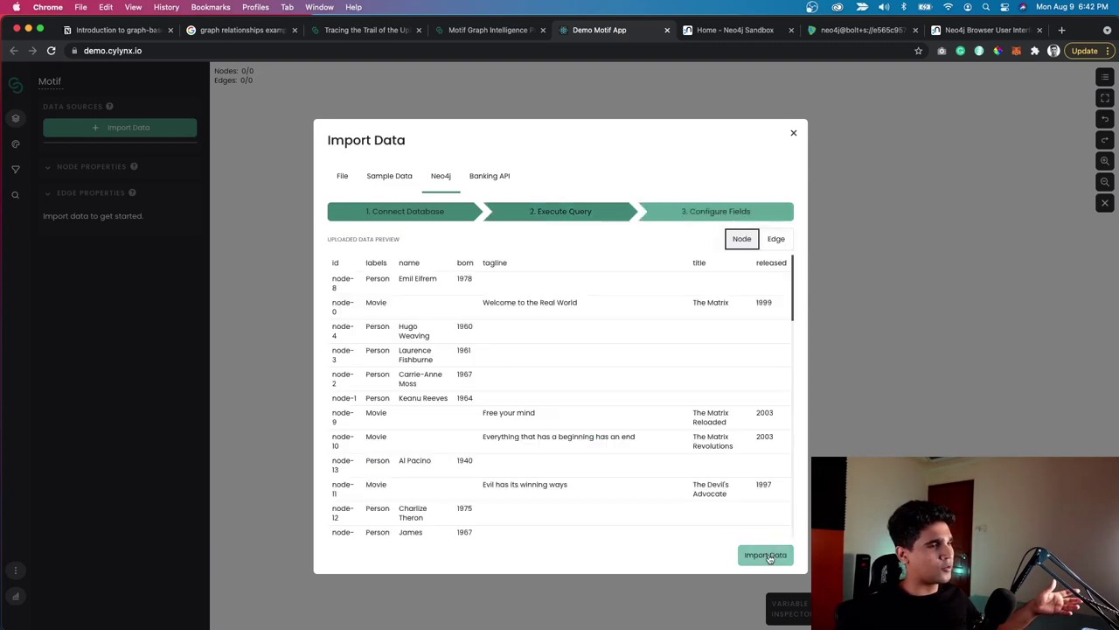
scroll(478, 352, down, 3)
scroll(478, 352, down, 10)
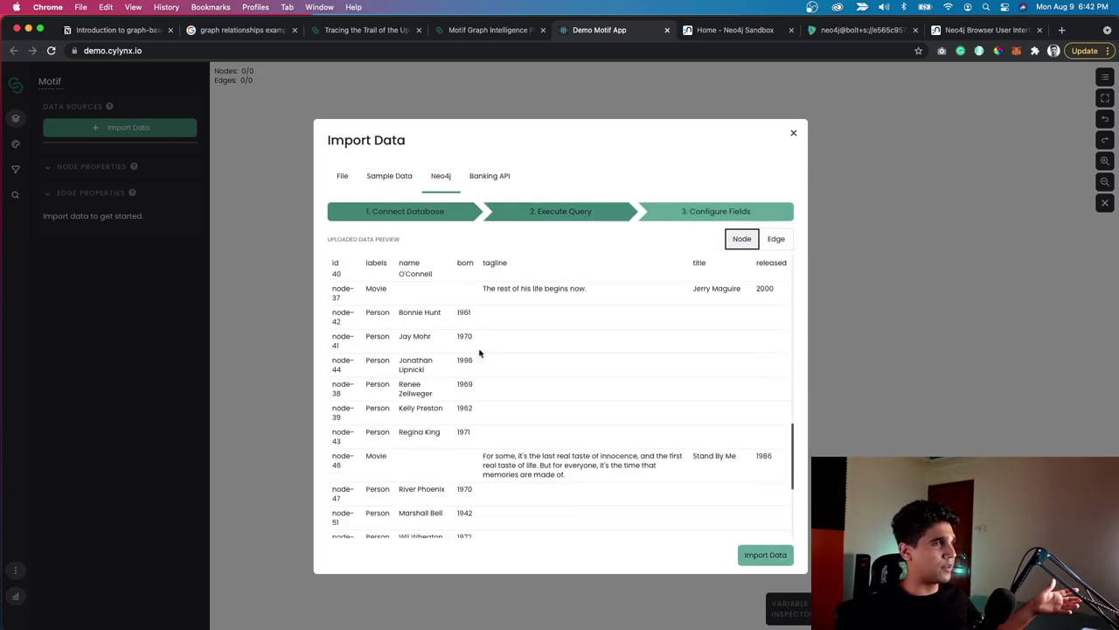
click(741, 239)
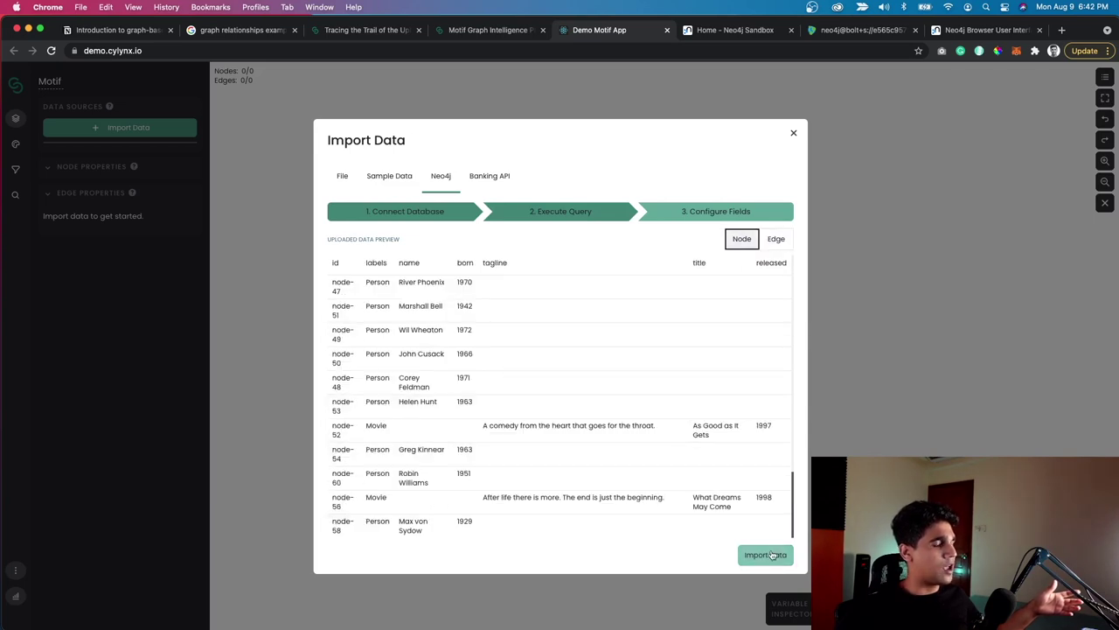
click(770, 555)
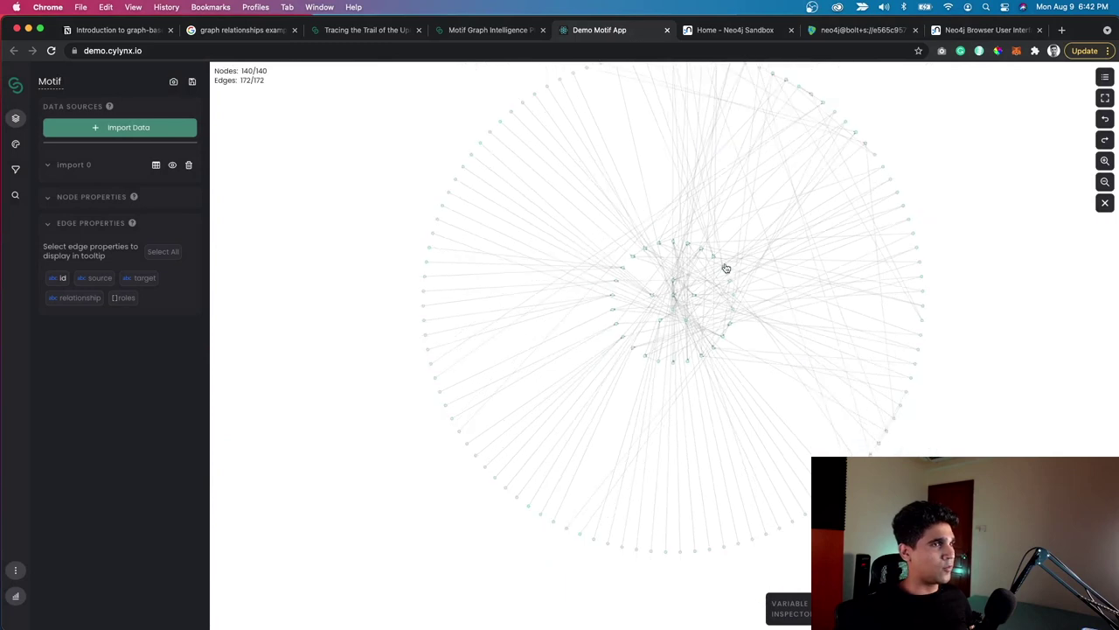
scroll(582, 205, up, 3)
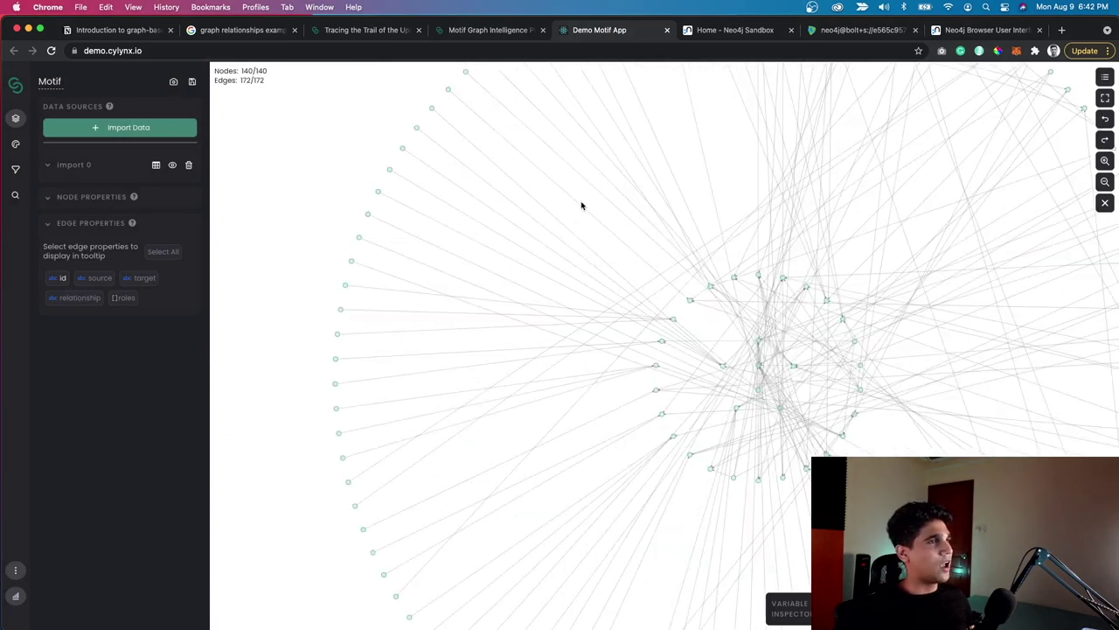
scroll(664, 240, down, 3)
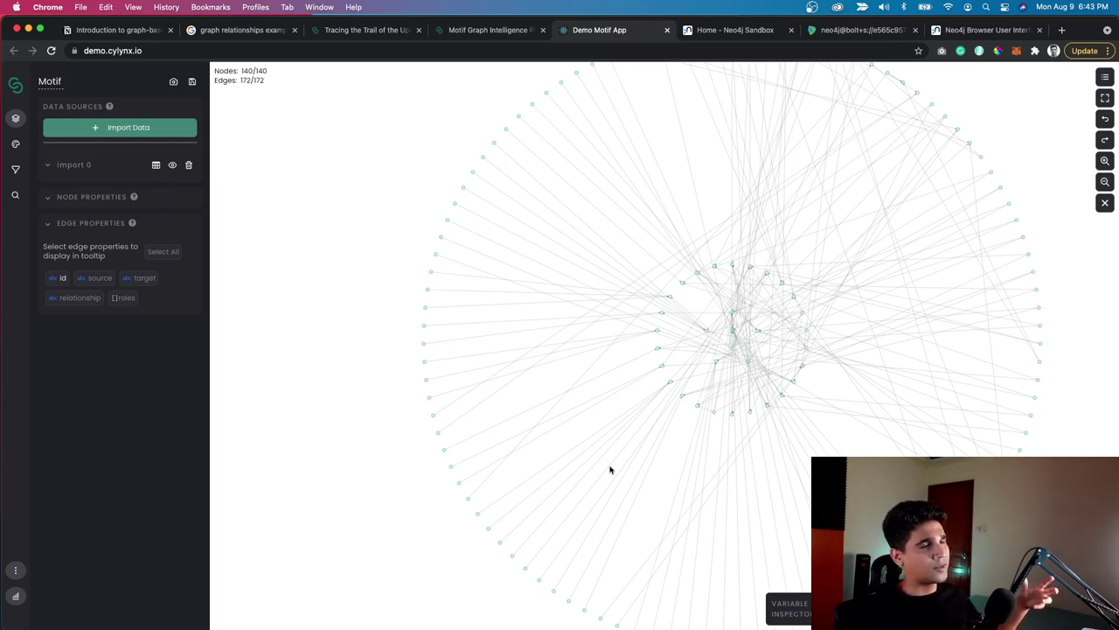
scroll(825, 394, down, 3)
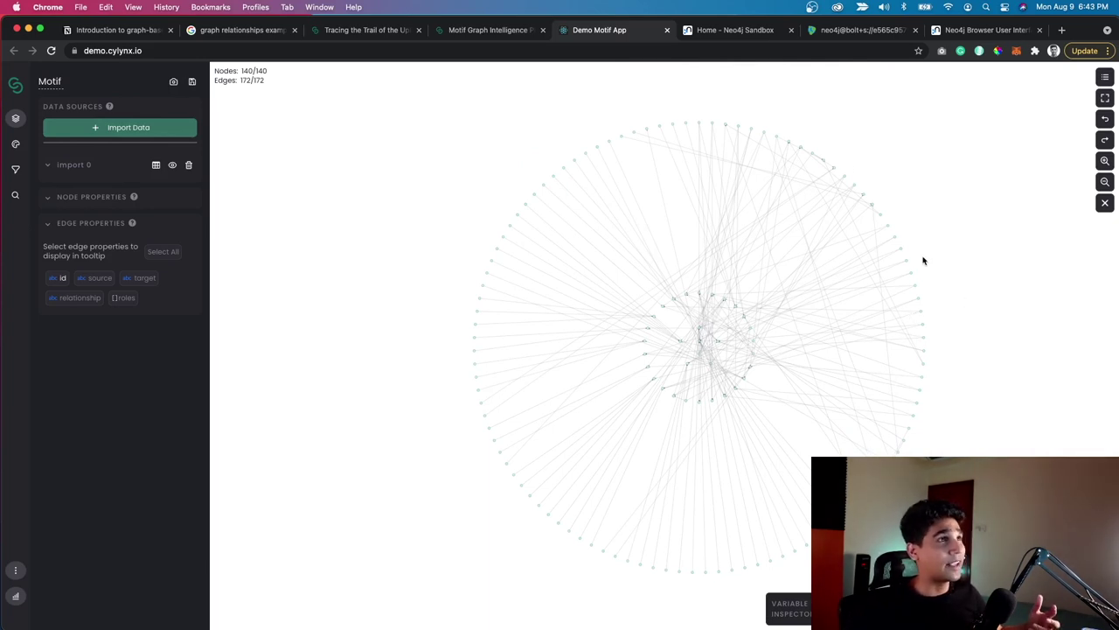
click(357, 33)
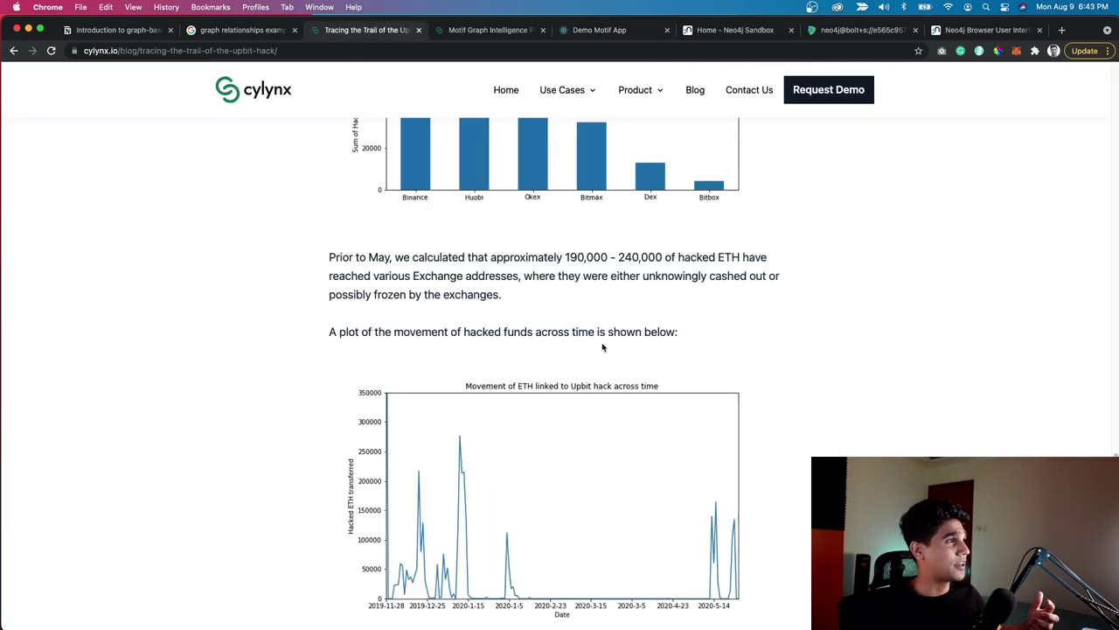
scroll(657, 376, down, 3)
scroll(658, 426, up, 15)
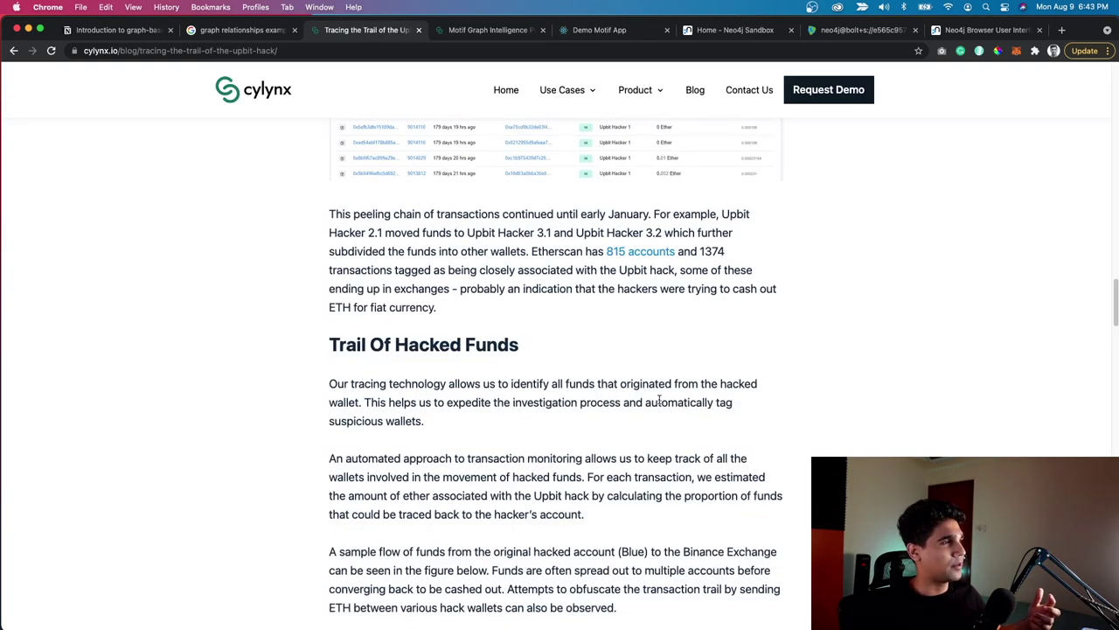
scroll(687, 320, down, 5)
scroll(687, 321, up, 3)
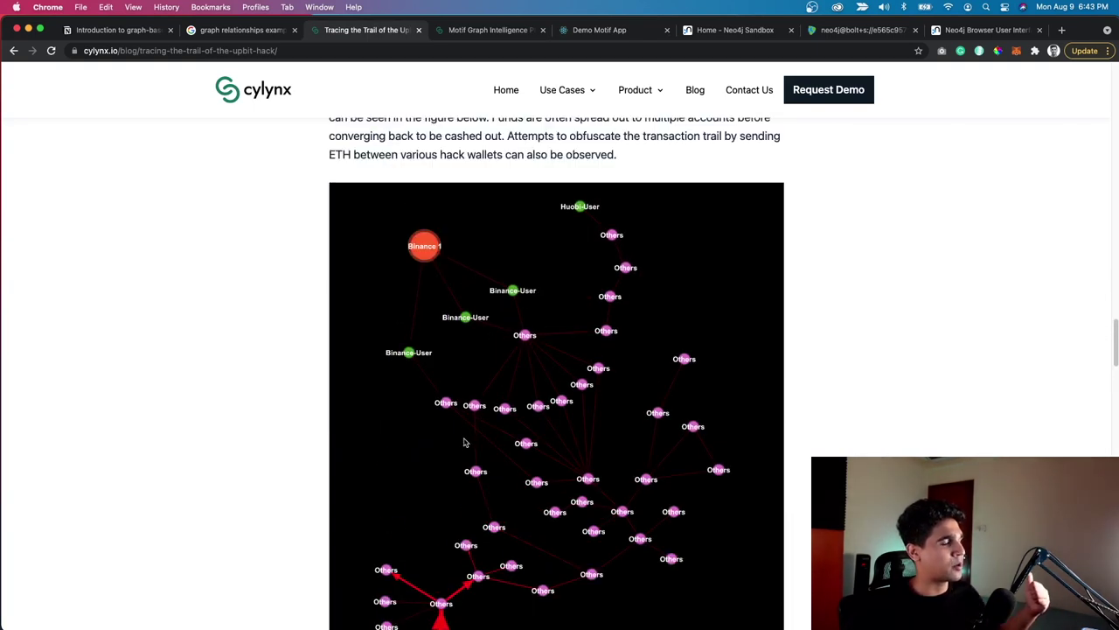
scroll(463, 441, down, 4)
scroll(647, 376, up, 2)
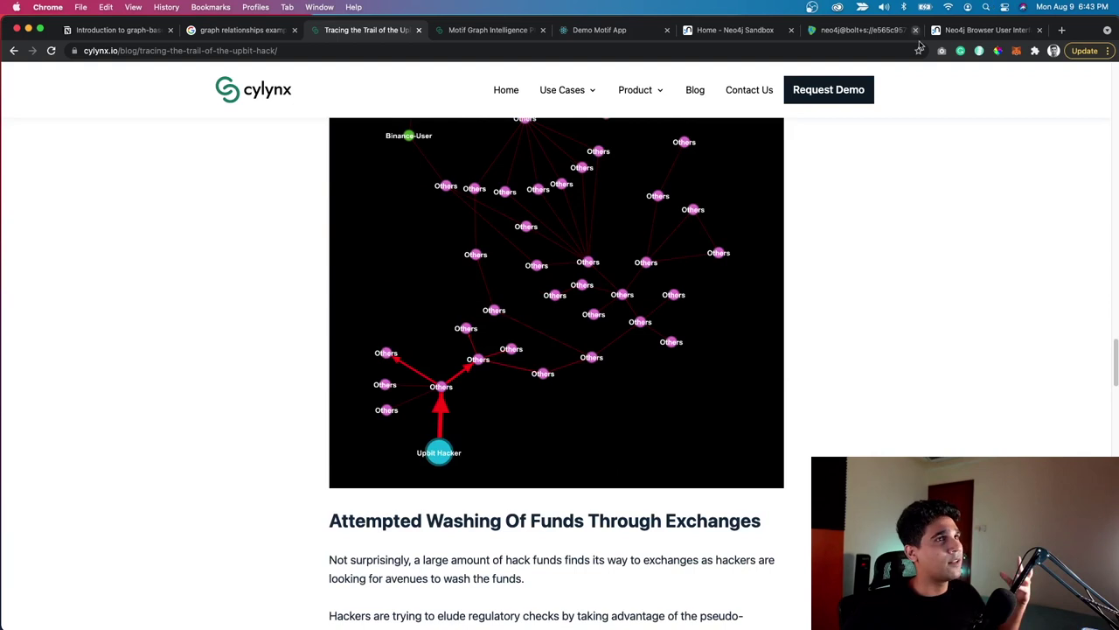
click(986, 30)
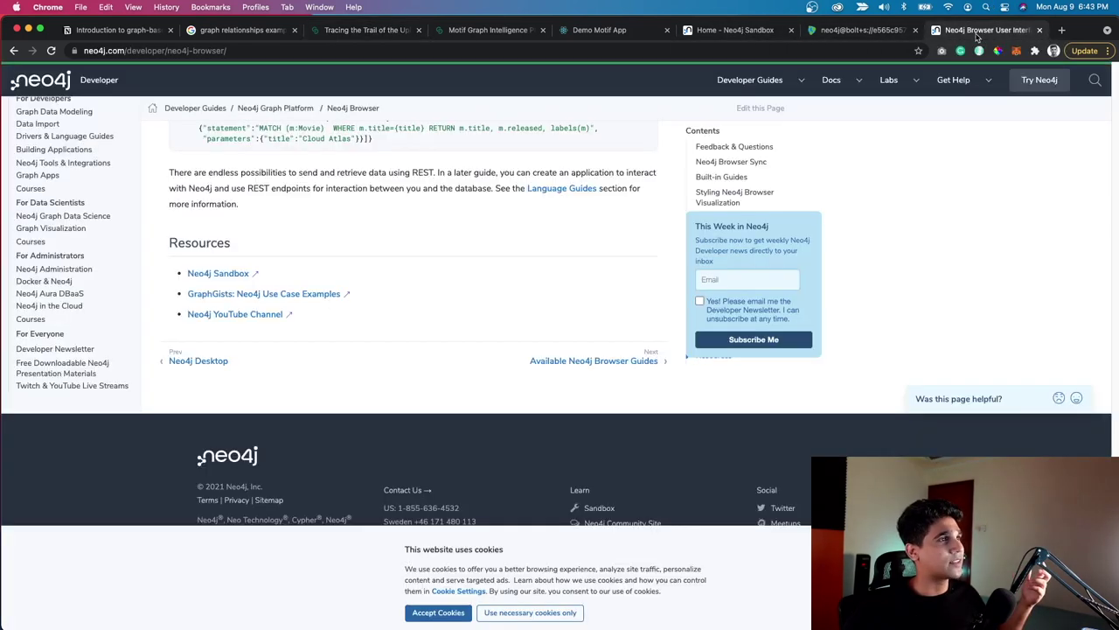
click(863, 35)
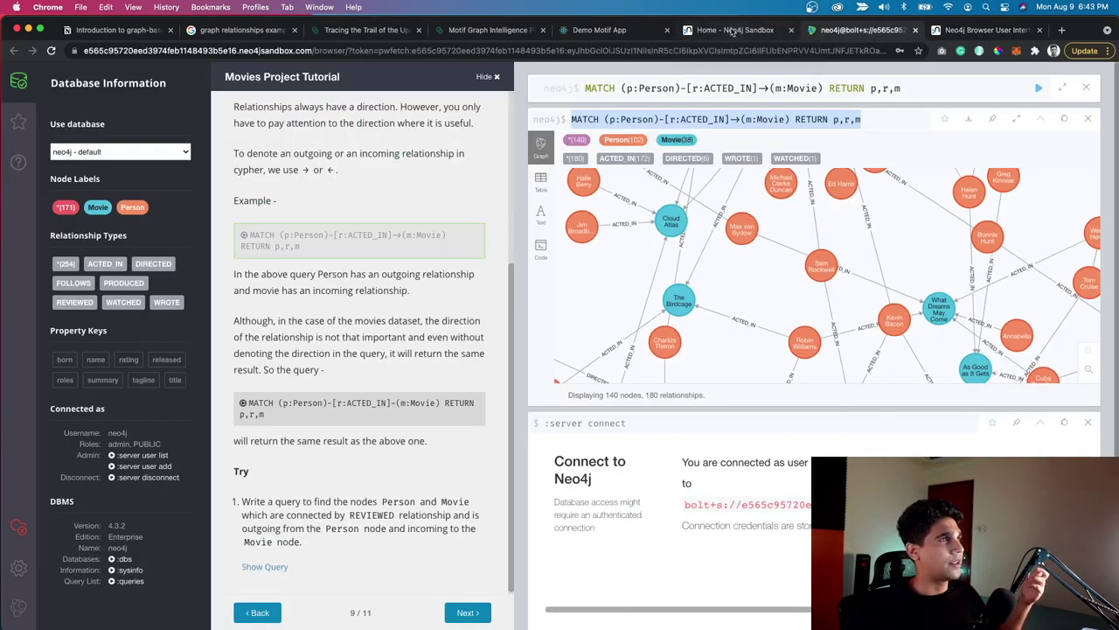
click(739, 31)
click(614, 32)
scroll(530, 217, up, 5)
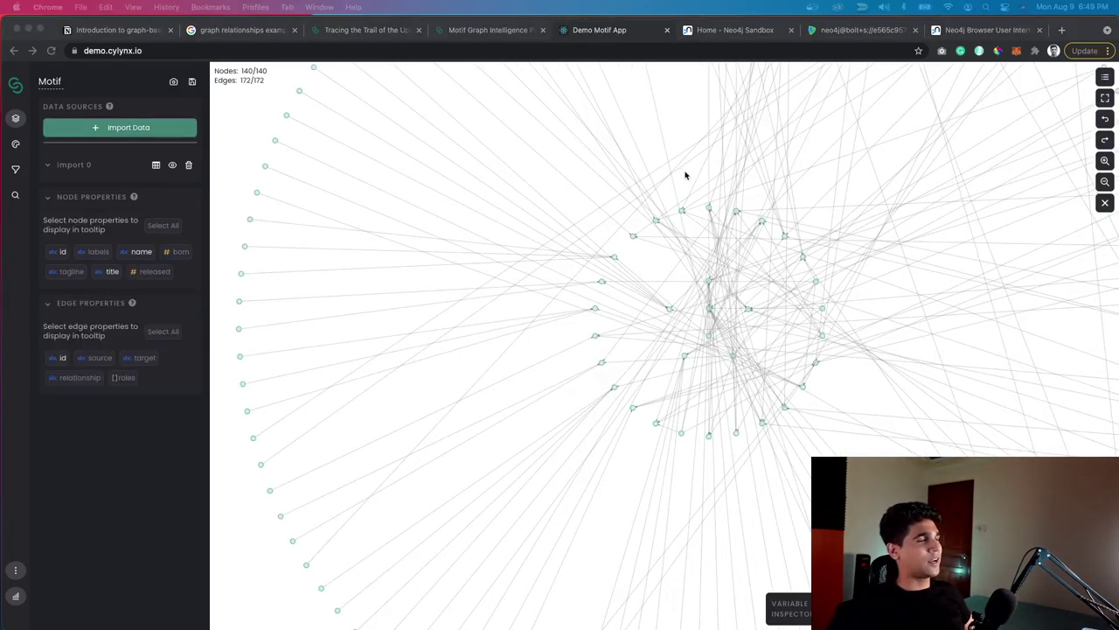
scroll(684, 182, down, 3)
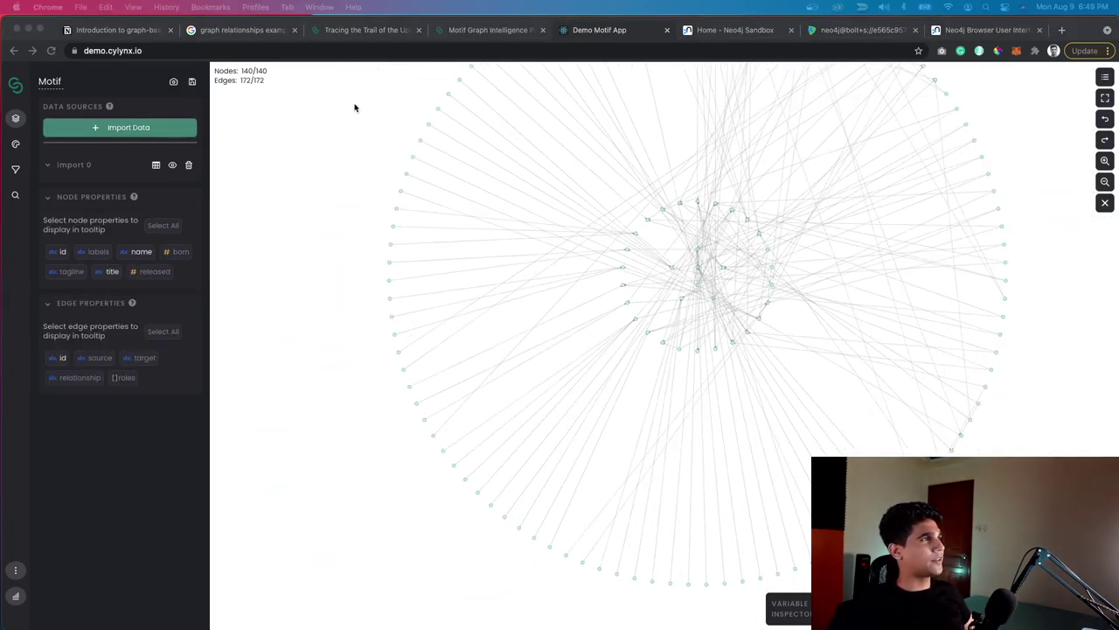
scroll(438, 127, up, 4)
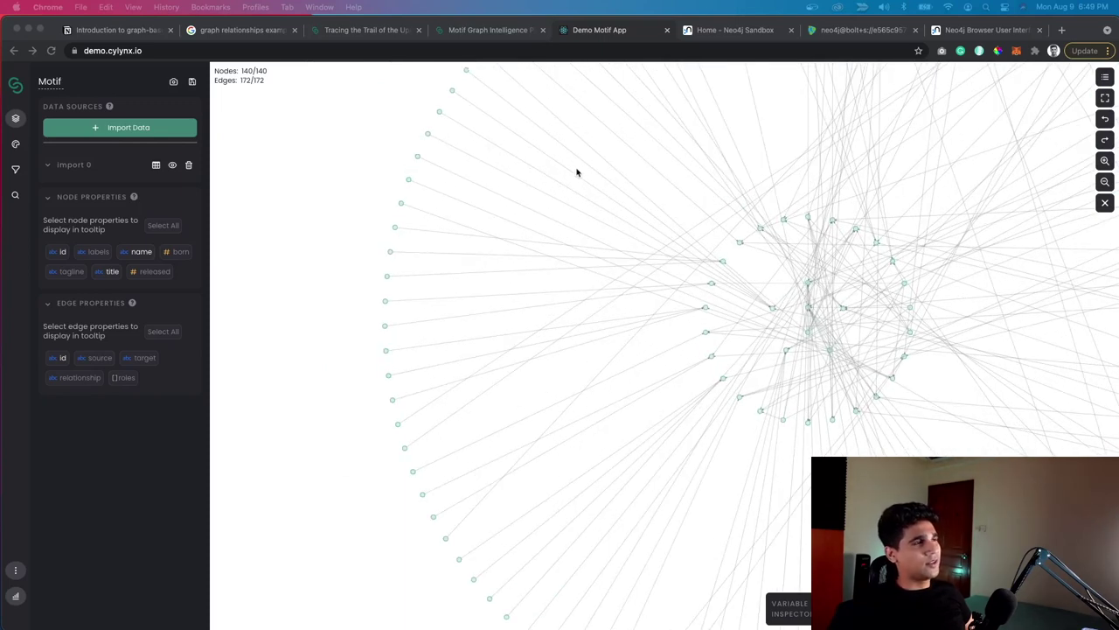
click(1059, 110)
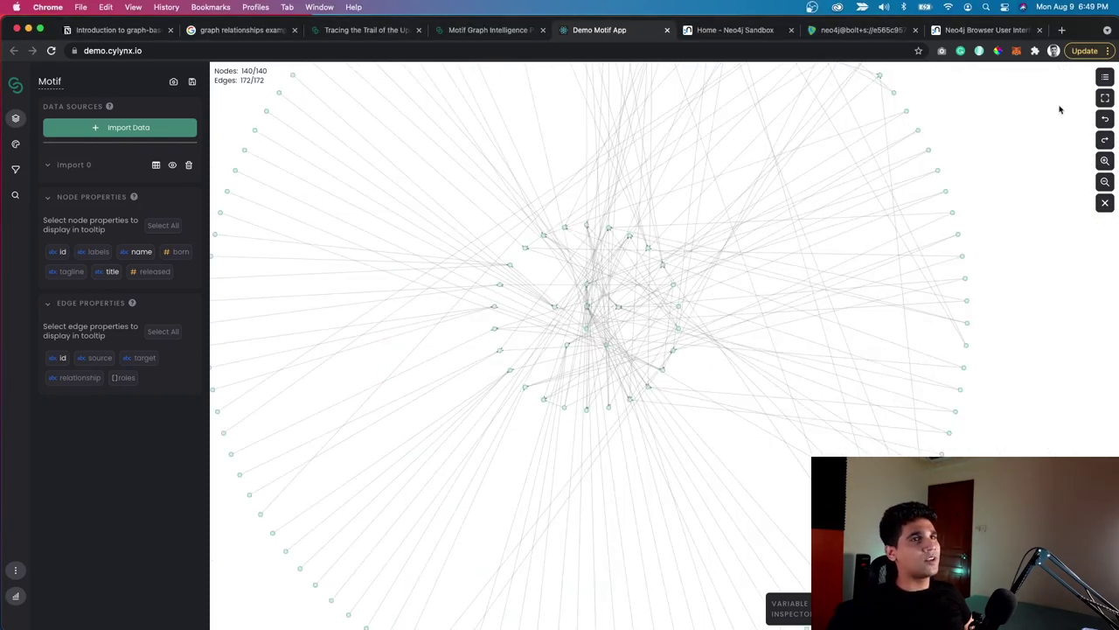
click(1106, 83)
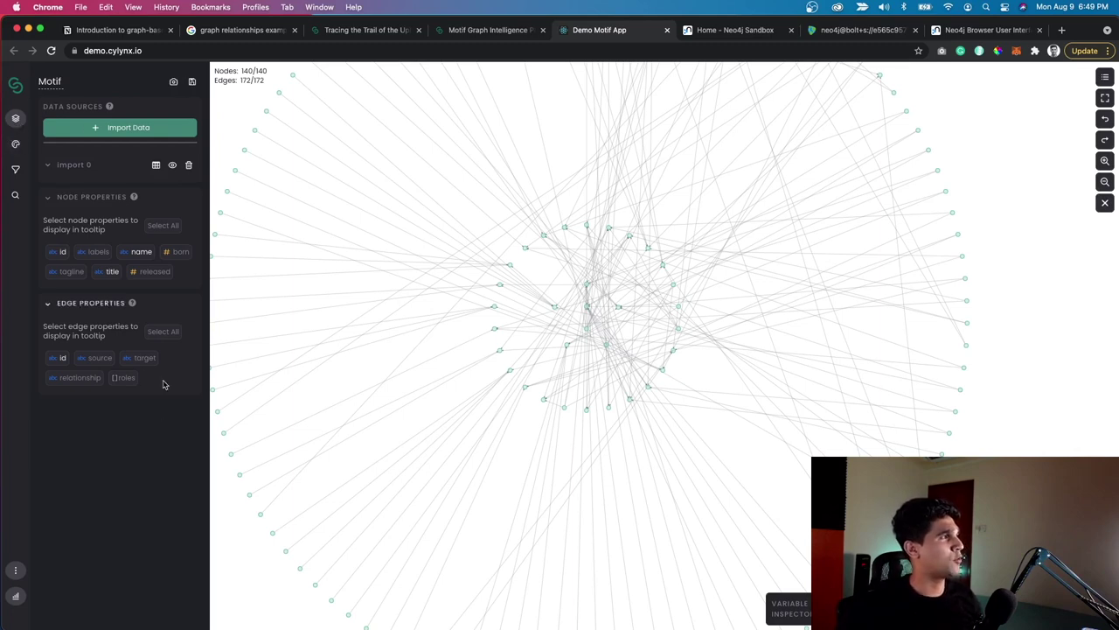
Add the name property to the node tooltip and open the Styles panel.
click(47, 197)
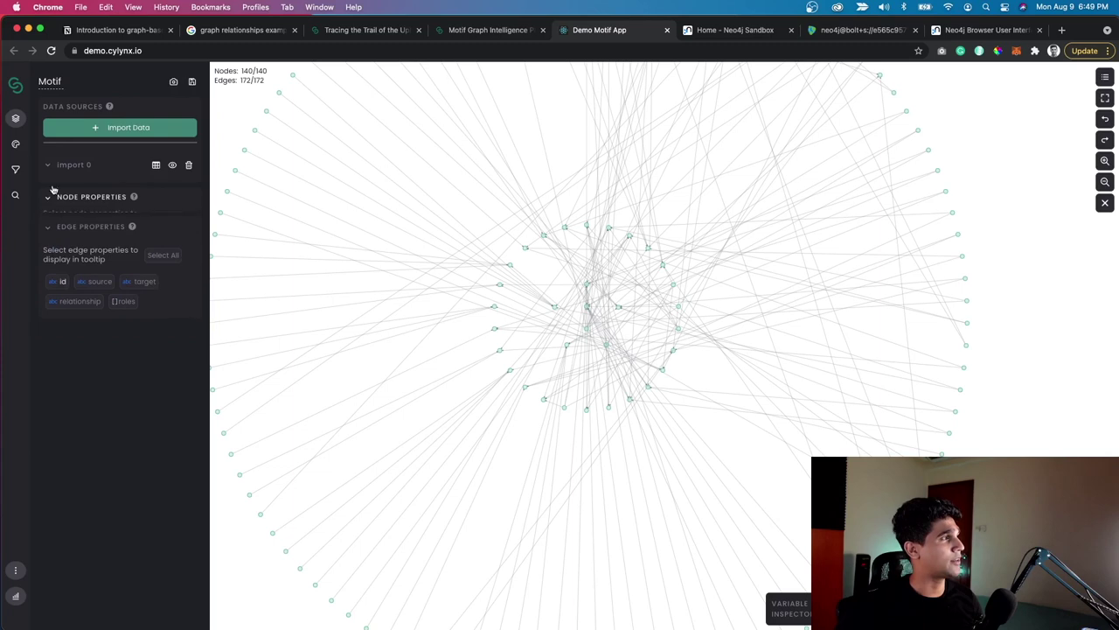
click(48, 202)
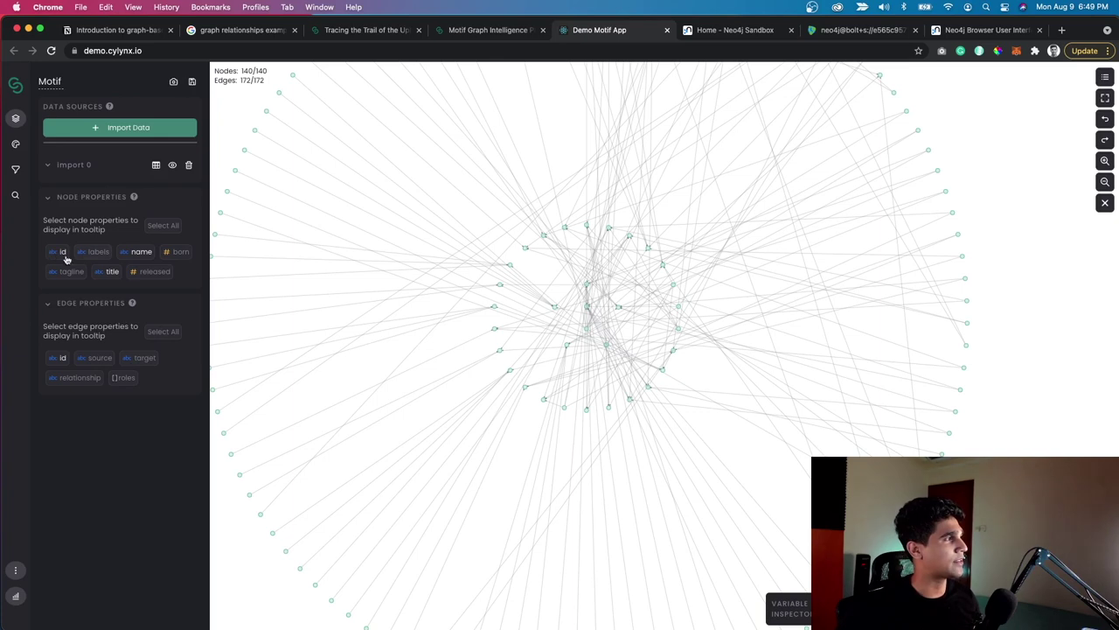
click(136, 253)
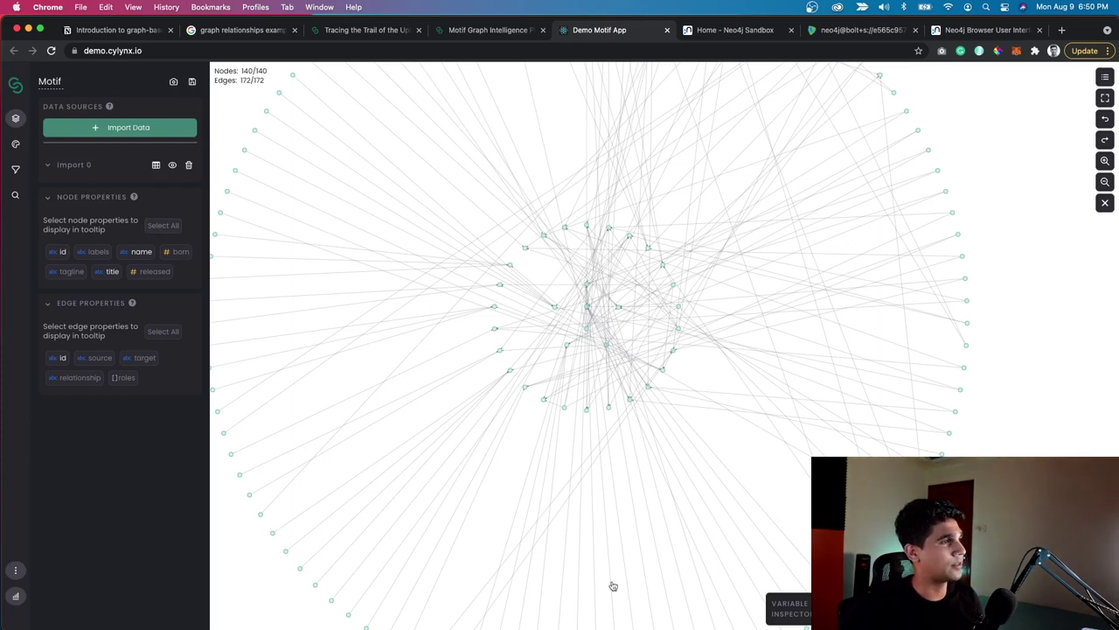
click(15, 146)
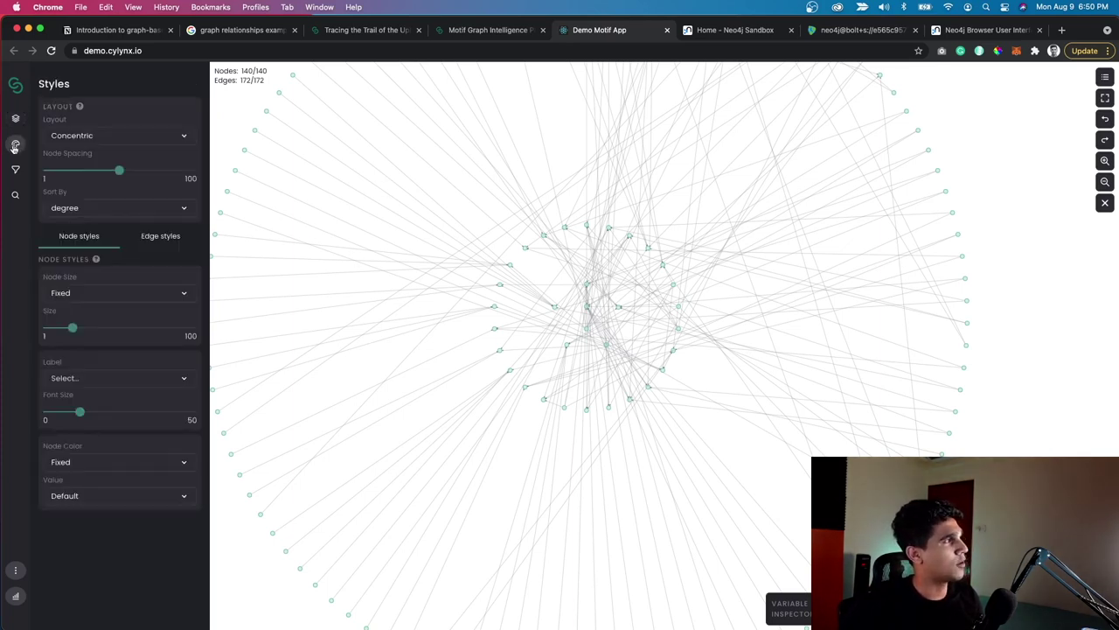
Switch the graph to the Radial layout and widen node spacing to about 339.
click(183, 137)
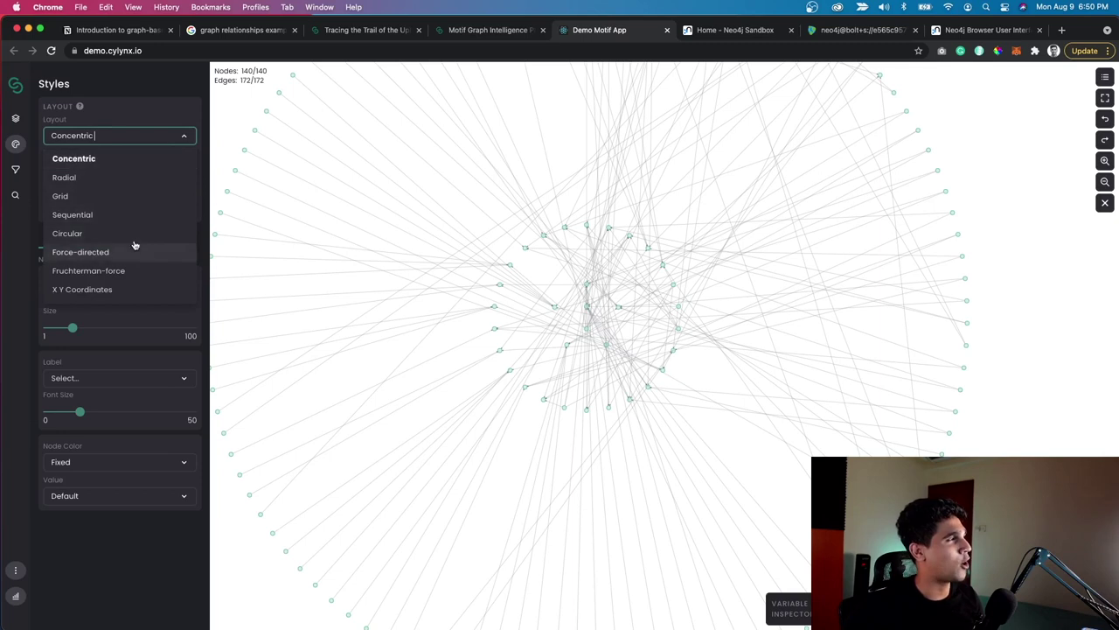
click(80, 179)
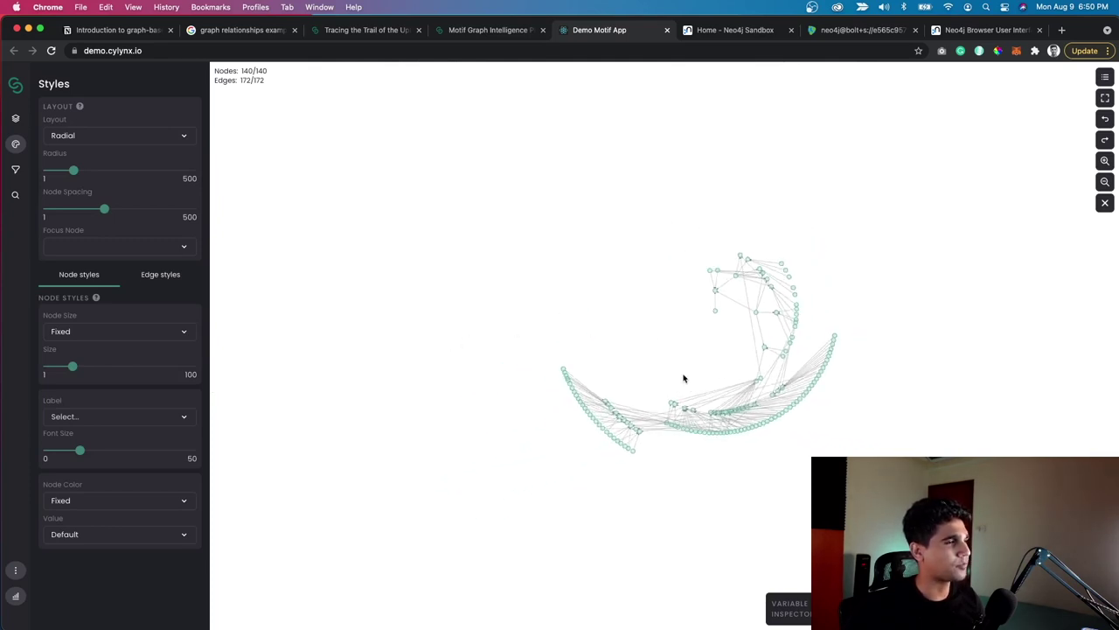
scroll(673, 376, up, 2)
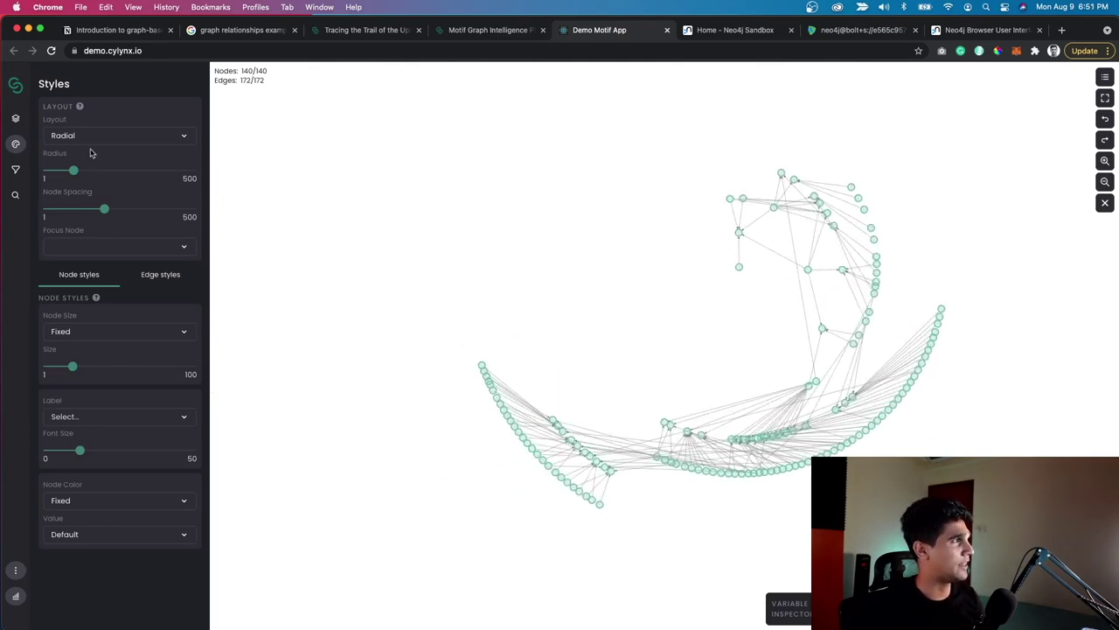
mouse_move(77, 171)
mouse_down()
mouse_move(93, 179)
mouse_move(79, 171)
mouse_up()
drag(104, 210, 150, 216)
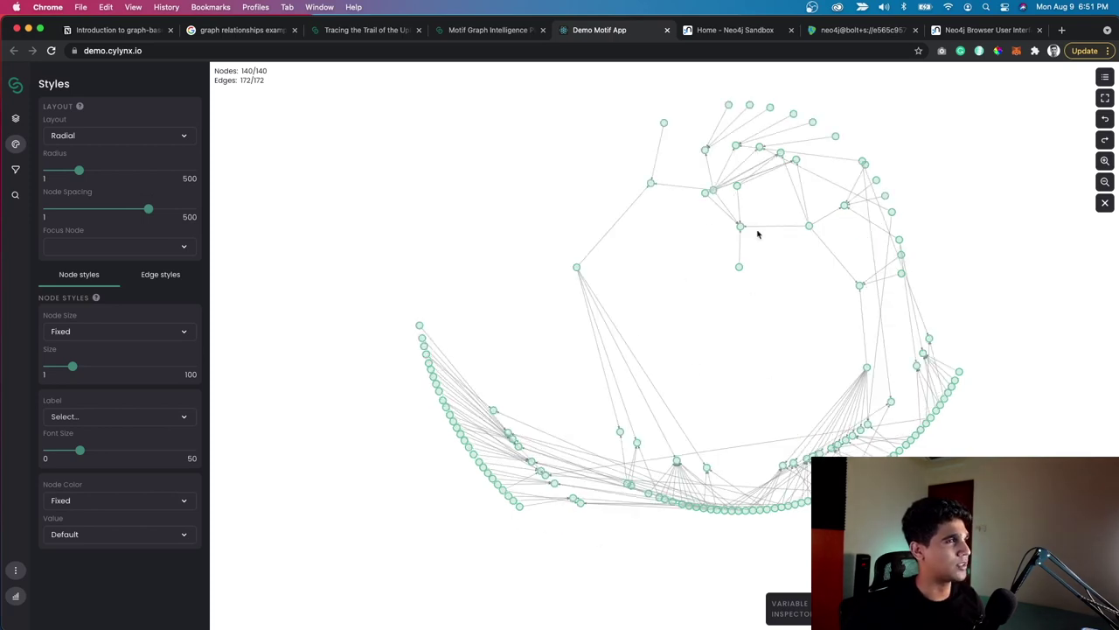
Size nodes by degree and label each node with its name.
click(185, 333)
click(166, 371)
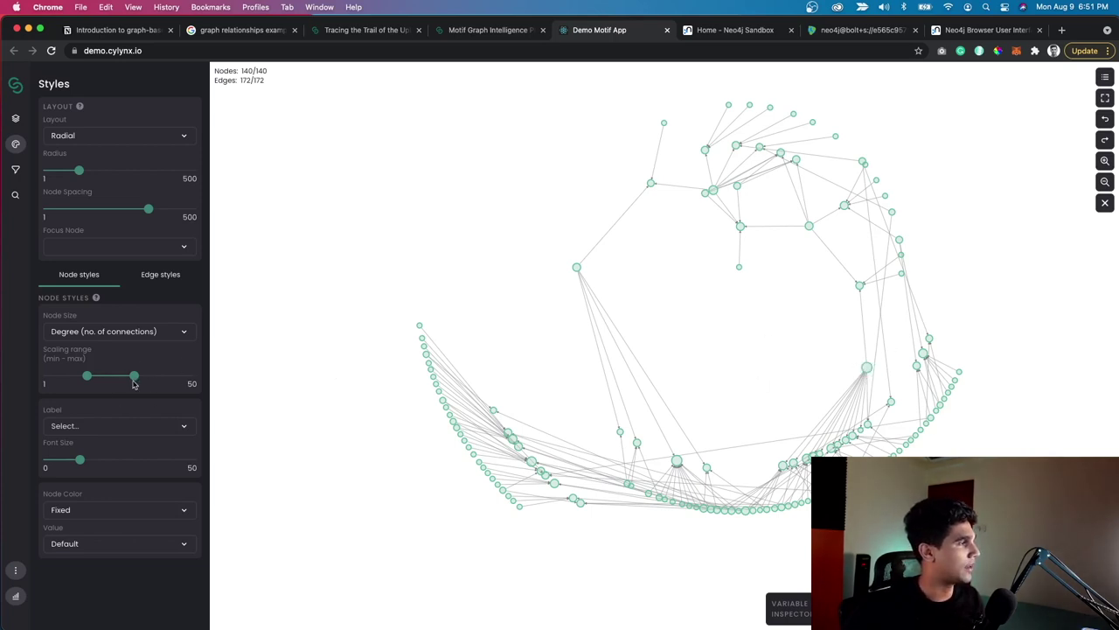
click(185, 424)
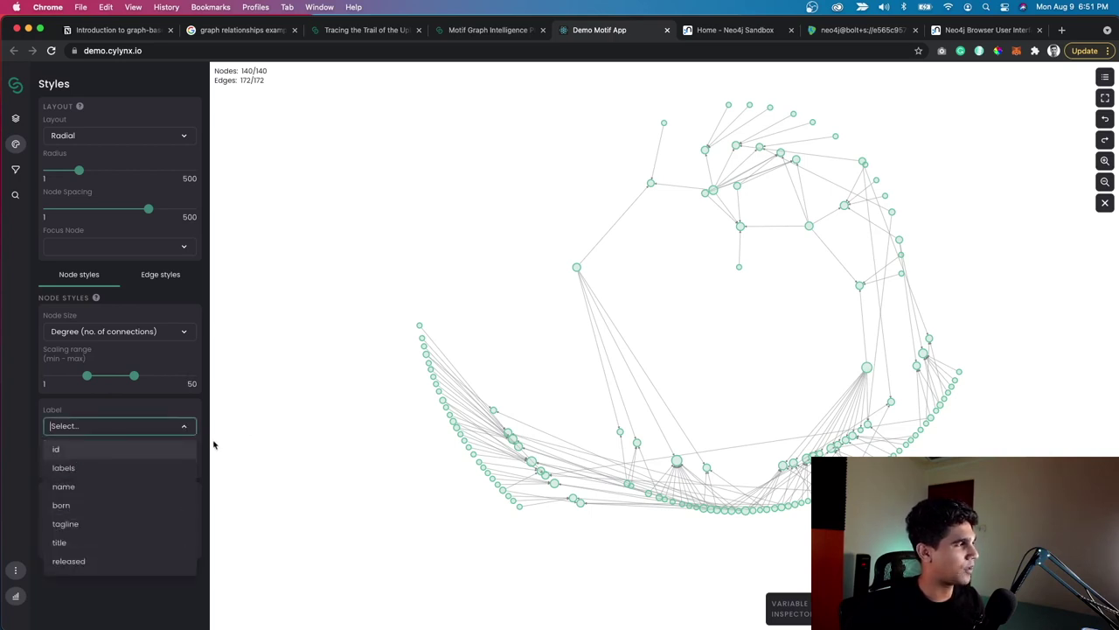
click(312, 462)
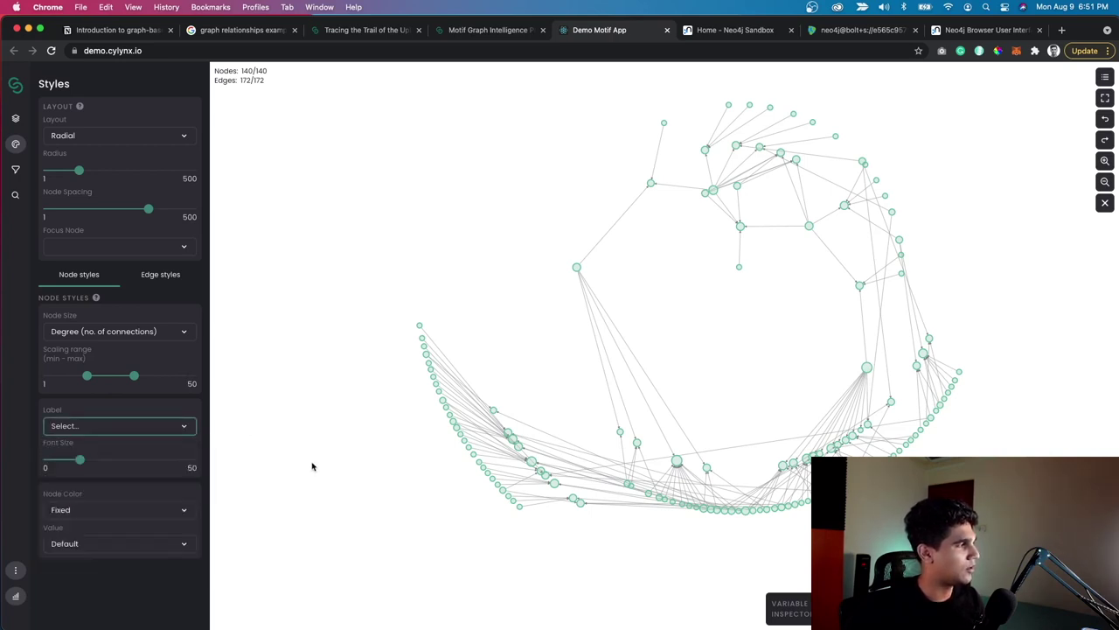
click(166, 421)
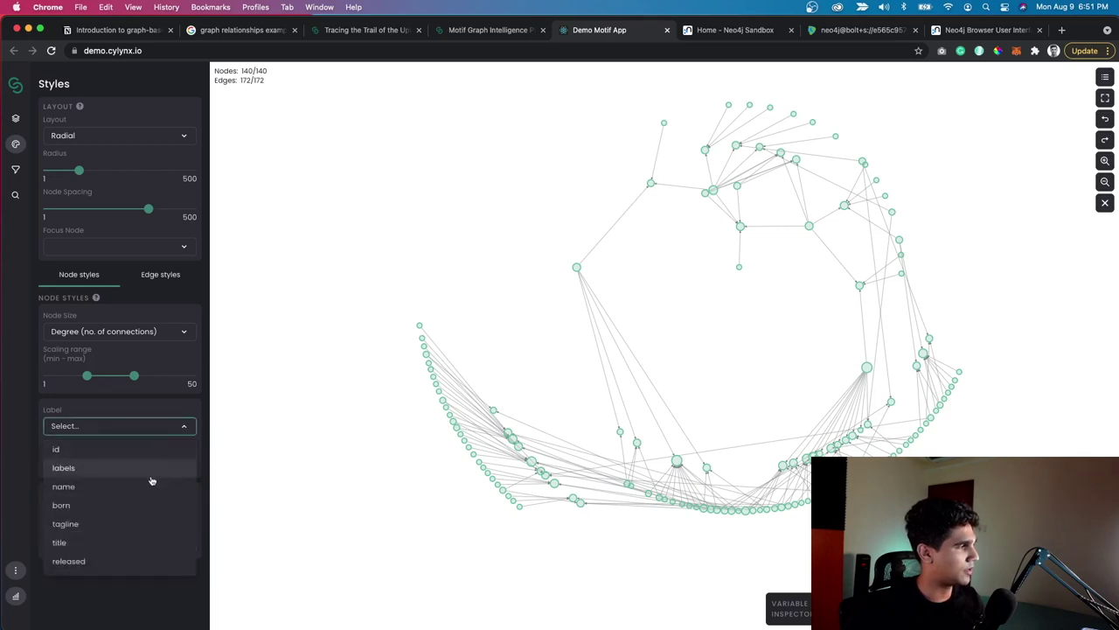
key(Return)
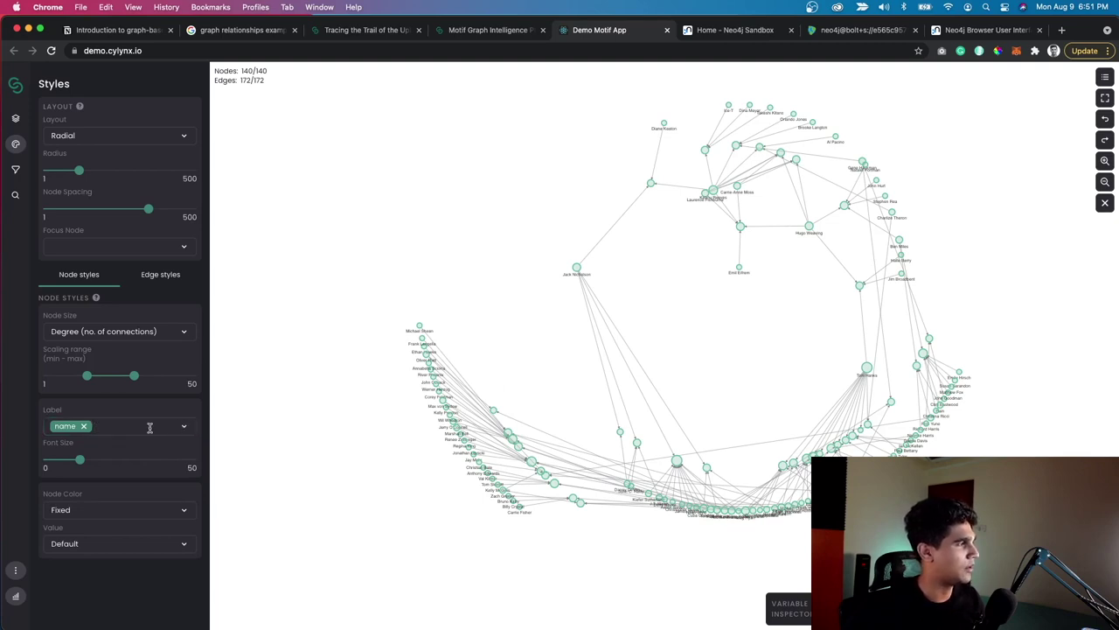
Add the title property to the node labels alongside name.
click(151, 427)
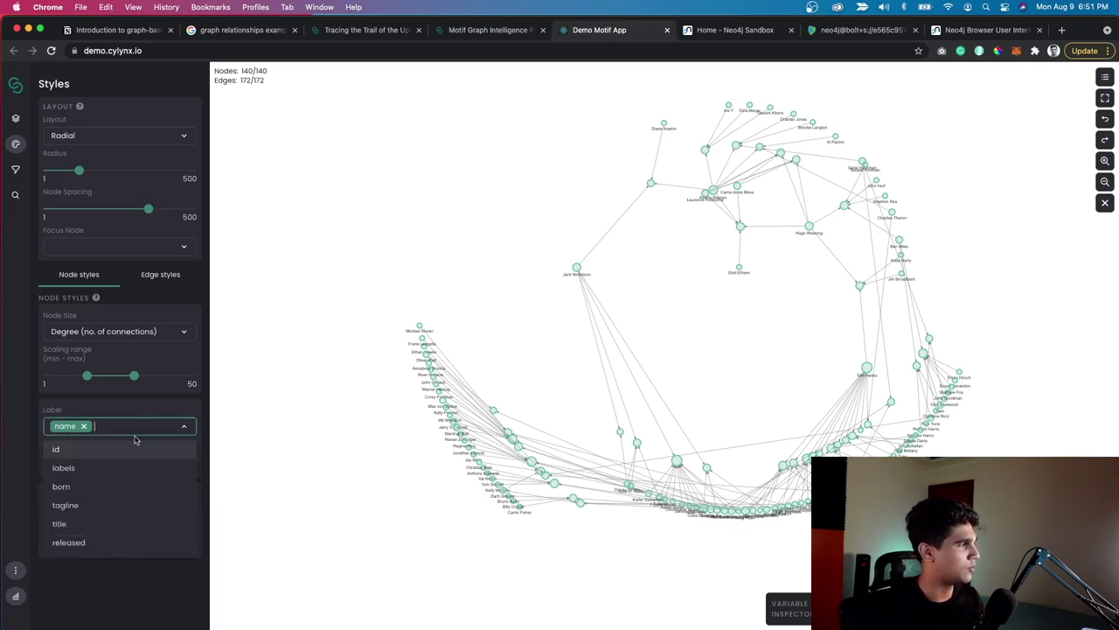
click(89, 528)
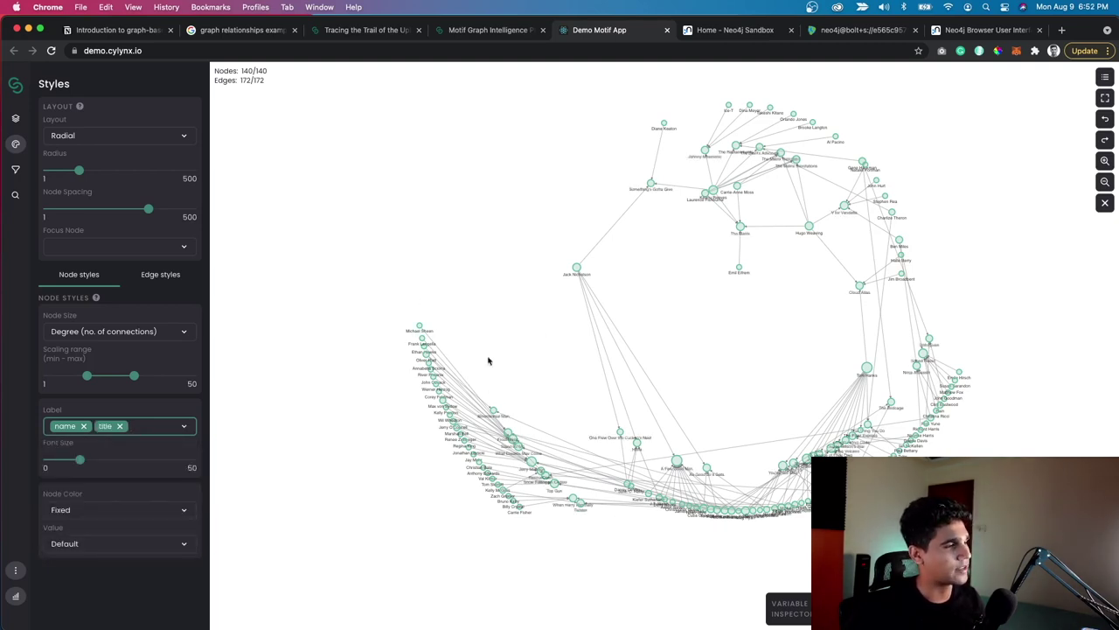
scroll(464, 389, up, 2)
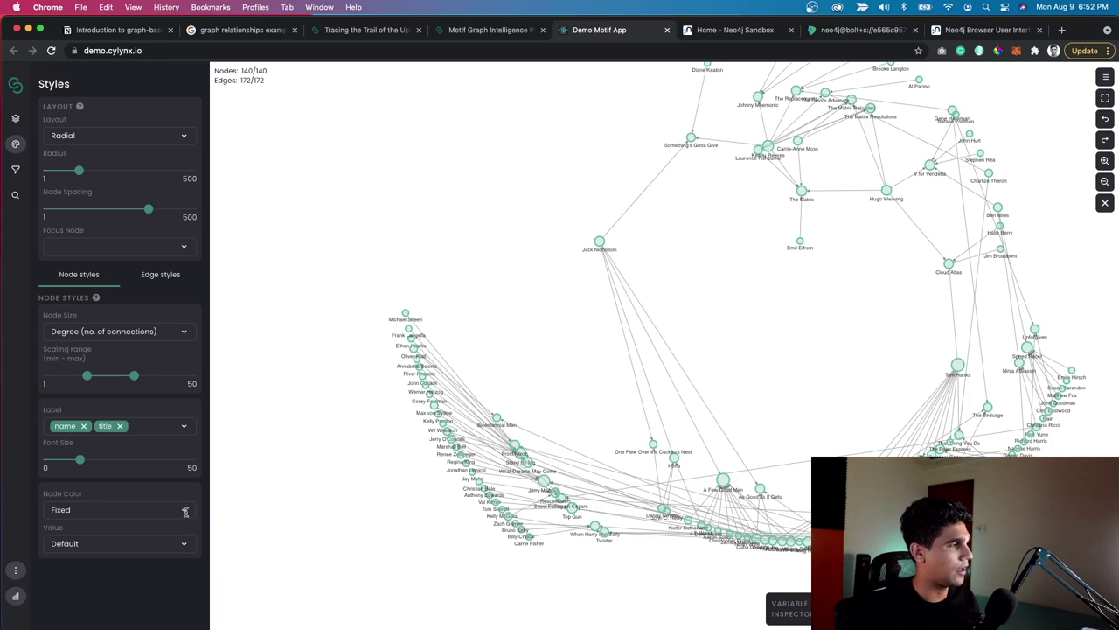
click(75, 509)
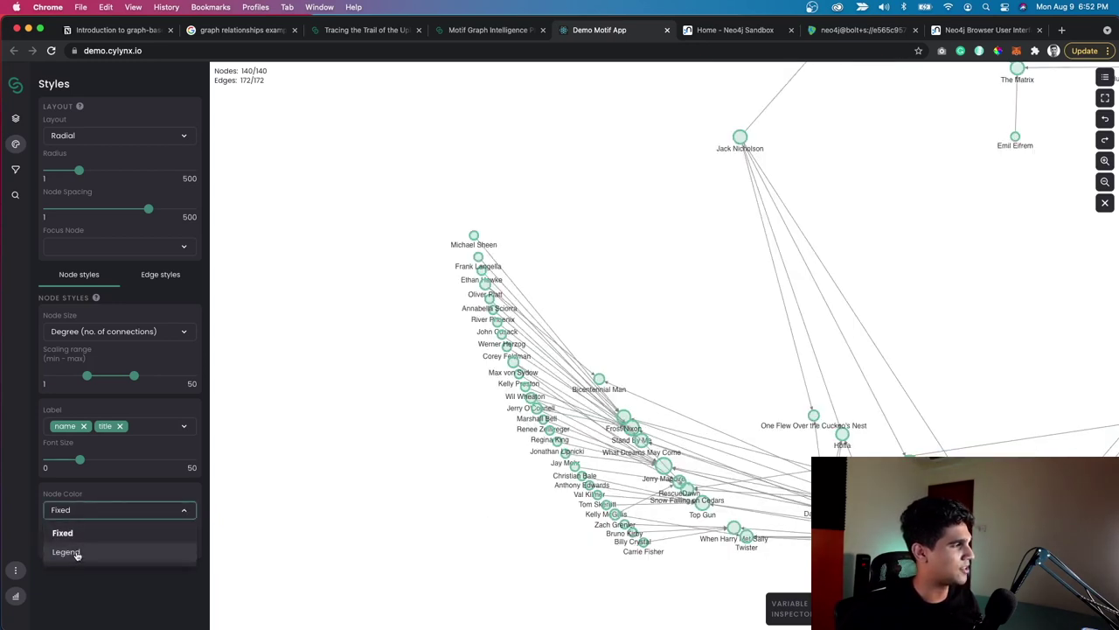
Colour nodes through a Legend by the 'labels' variable, making Person blue and Movie orange.
click(75, 552)
click(83, 543)
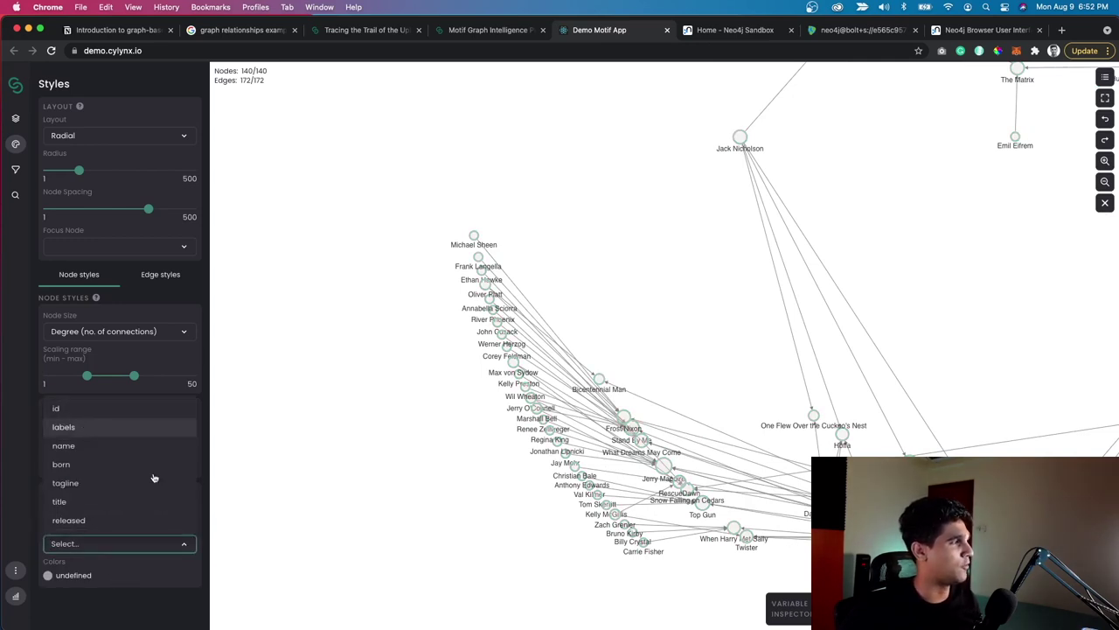
click(132, 427)
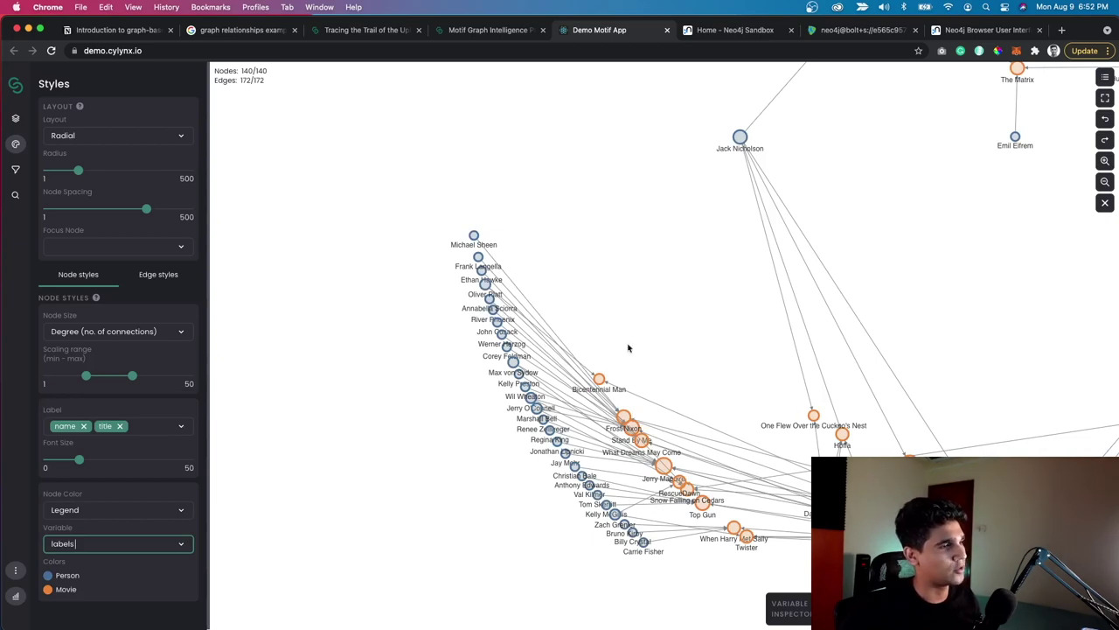
Pull the Laurence Fishburne node out from under Keanu Reeves.
scroll(606, 292, right, 10)
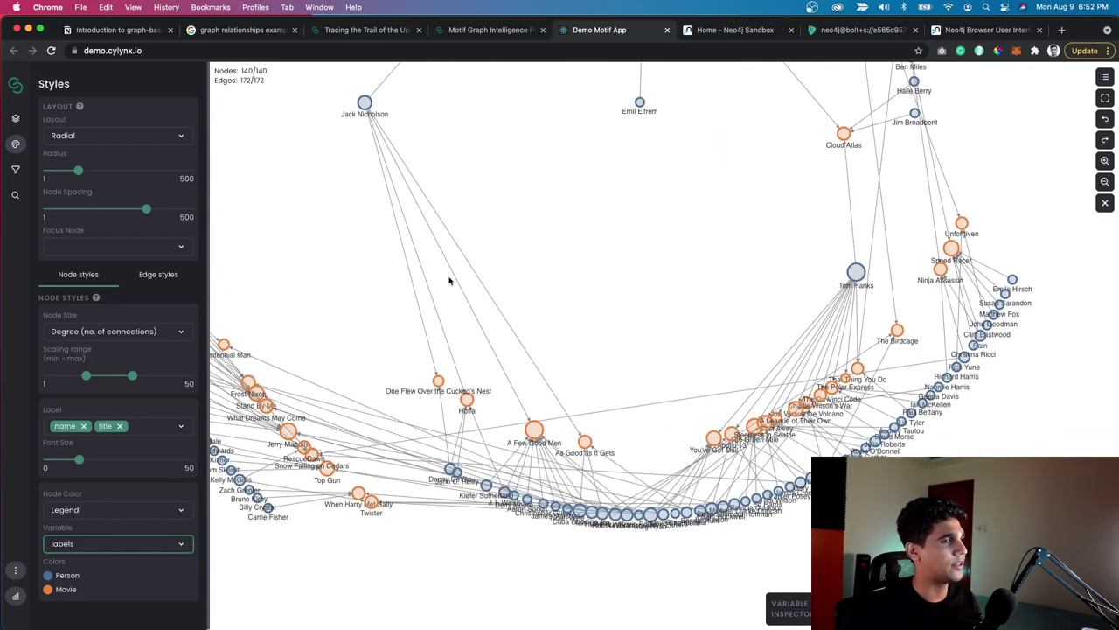
scroll(510, 291, down, 3)
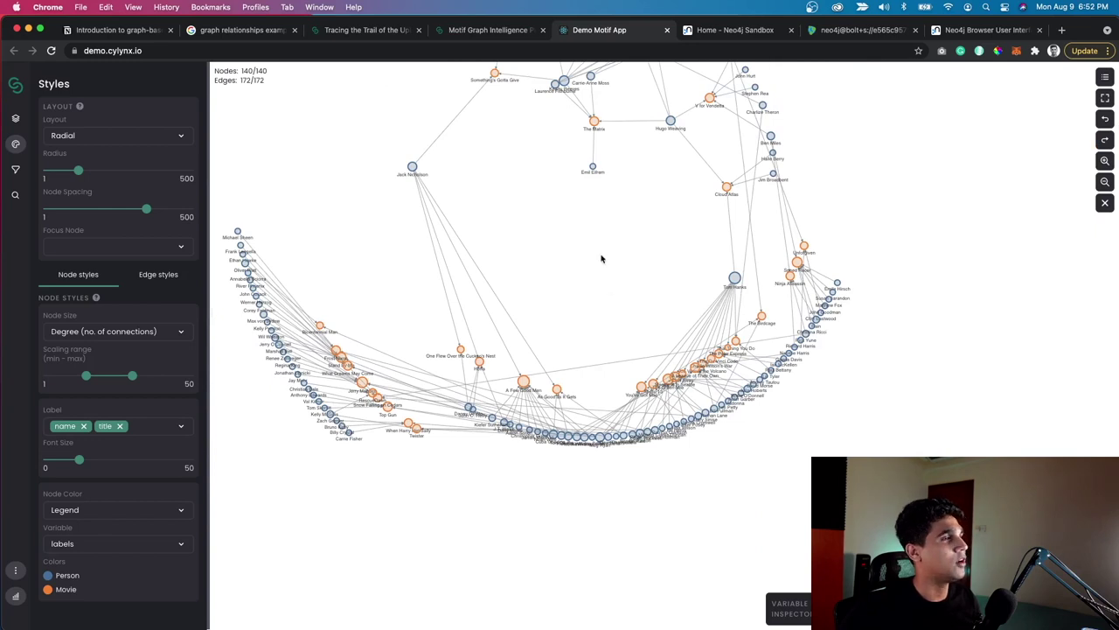
scroll(602, 258, up, 2)
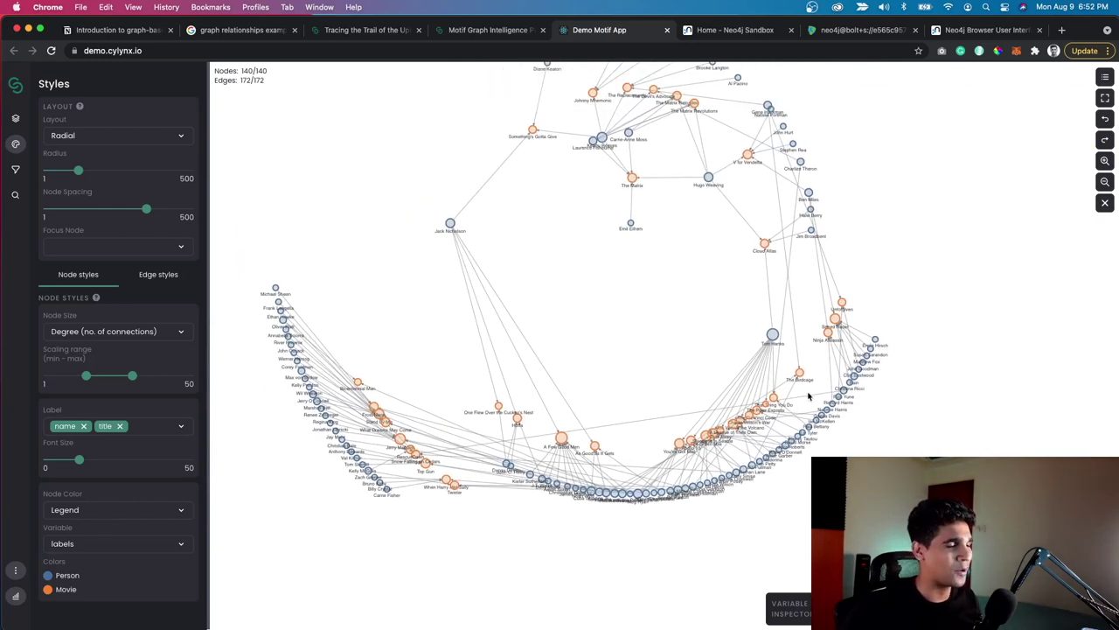
scroll(805, 398, down, 2)
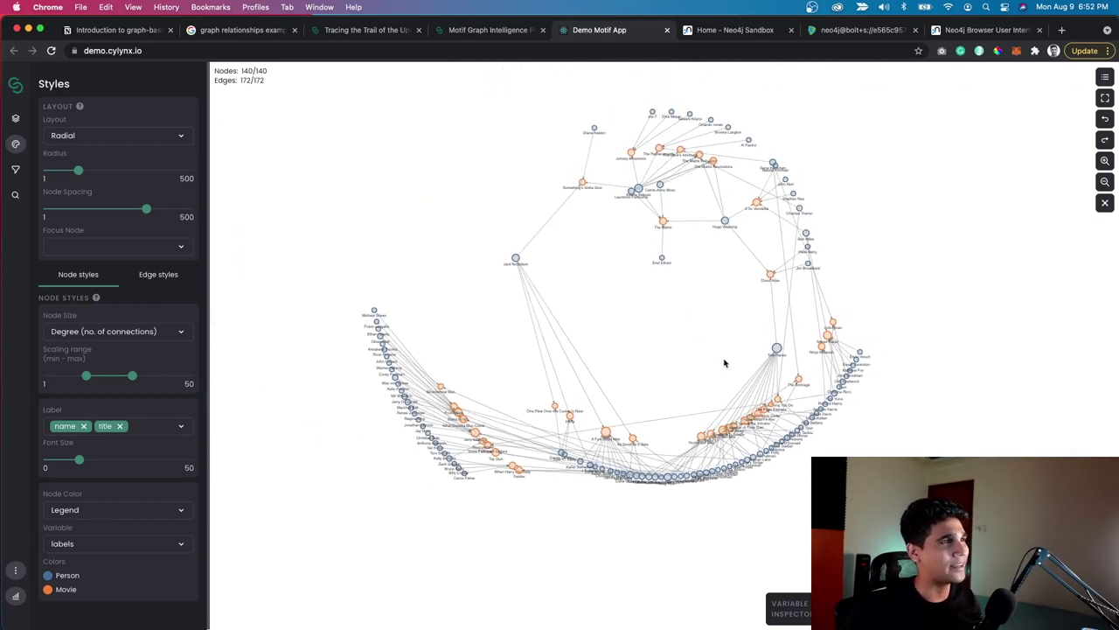
scroll(724, 362, up, 4)
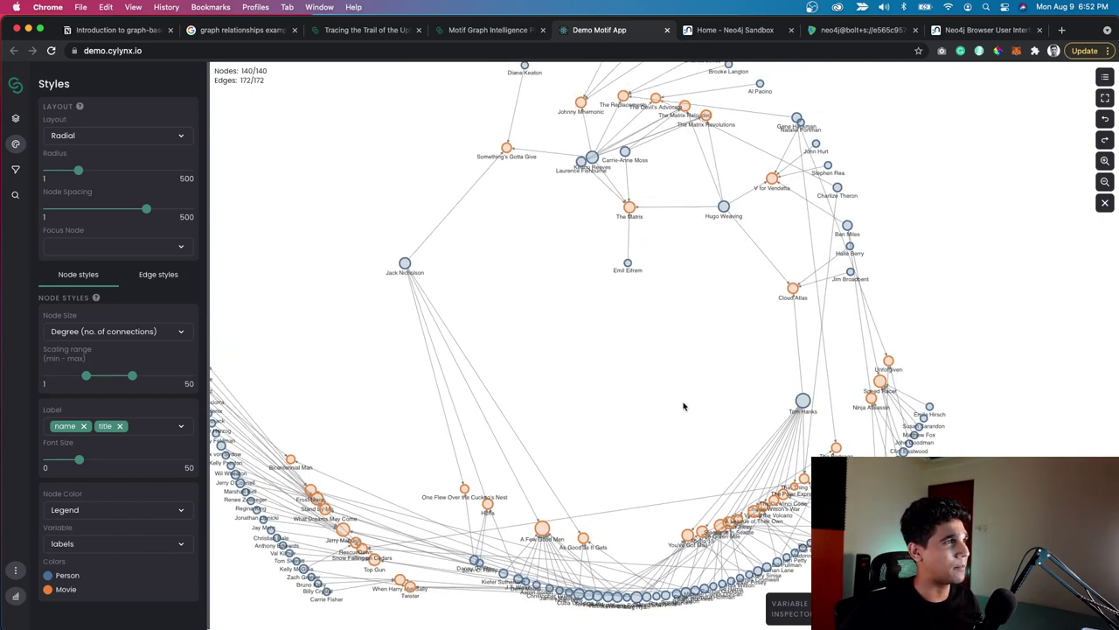
scroll(643, 367, down, 2)
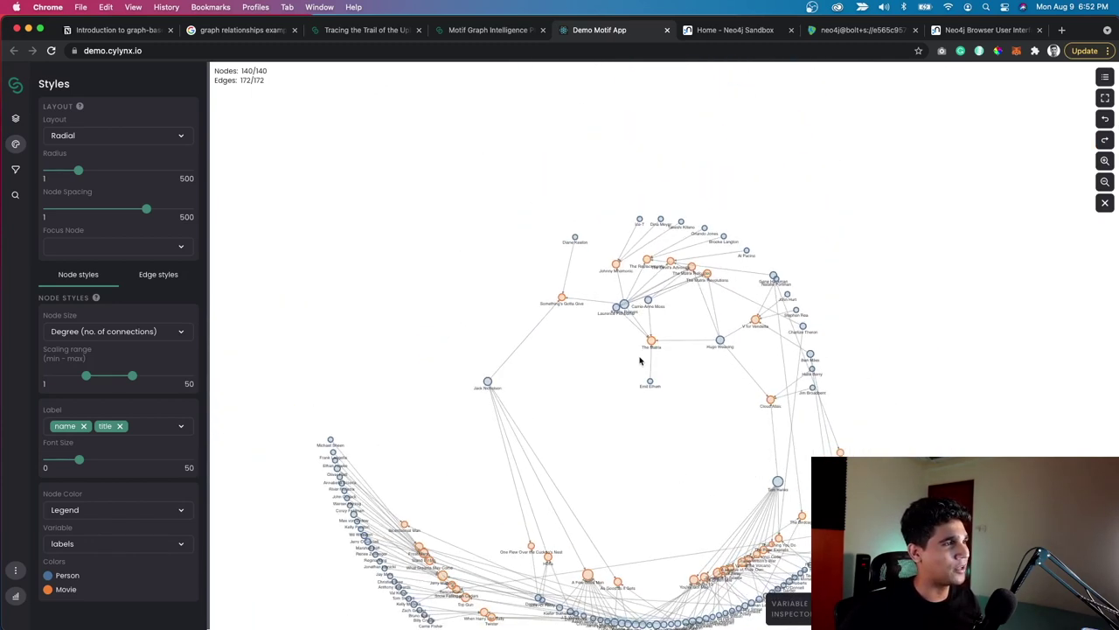
scroll(612, 288, up, 4)
drag(580, 233, 517, 280)
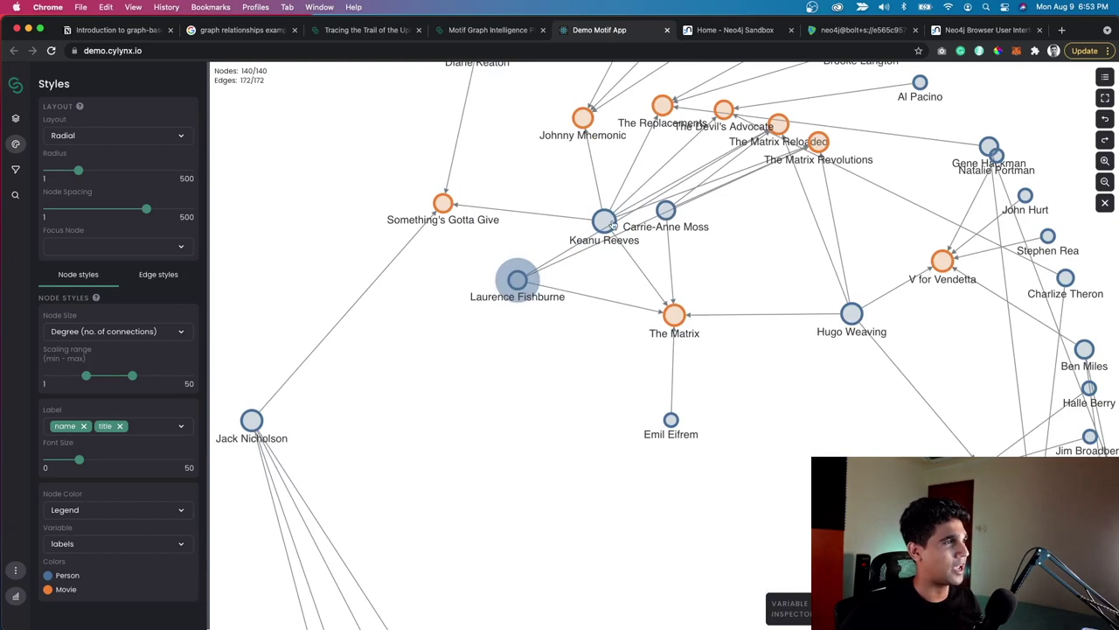
Move Keanu Reeves and Johnny Mnemonic clear of the overlapping Matrix nodes, then zoom out.
drag(595, 224, 576, 190)
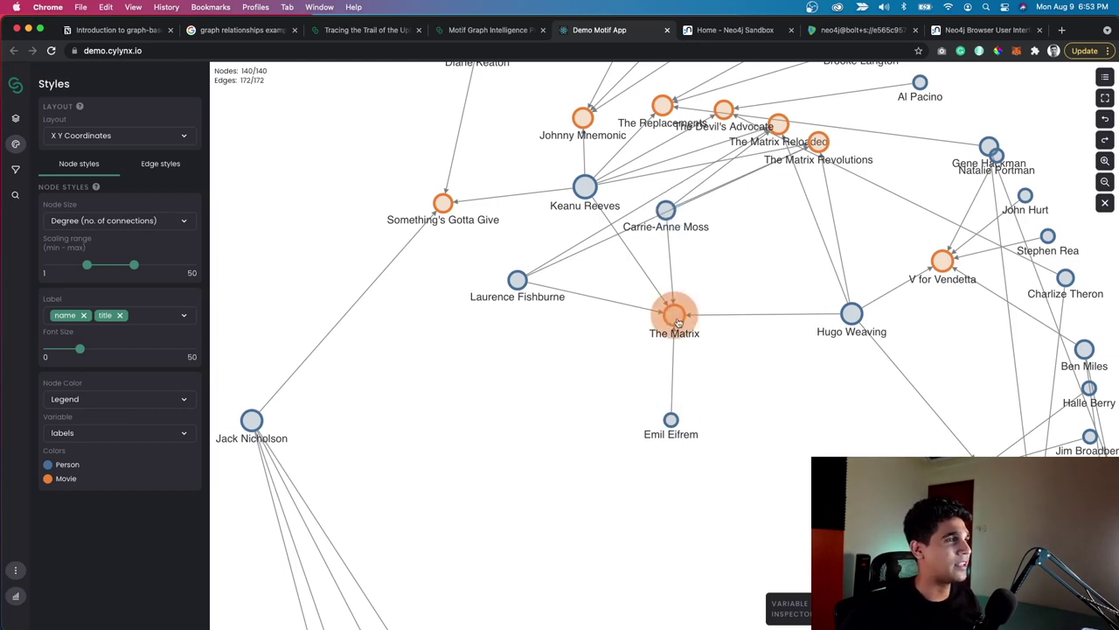
drag(583, 191, 576, 198)
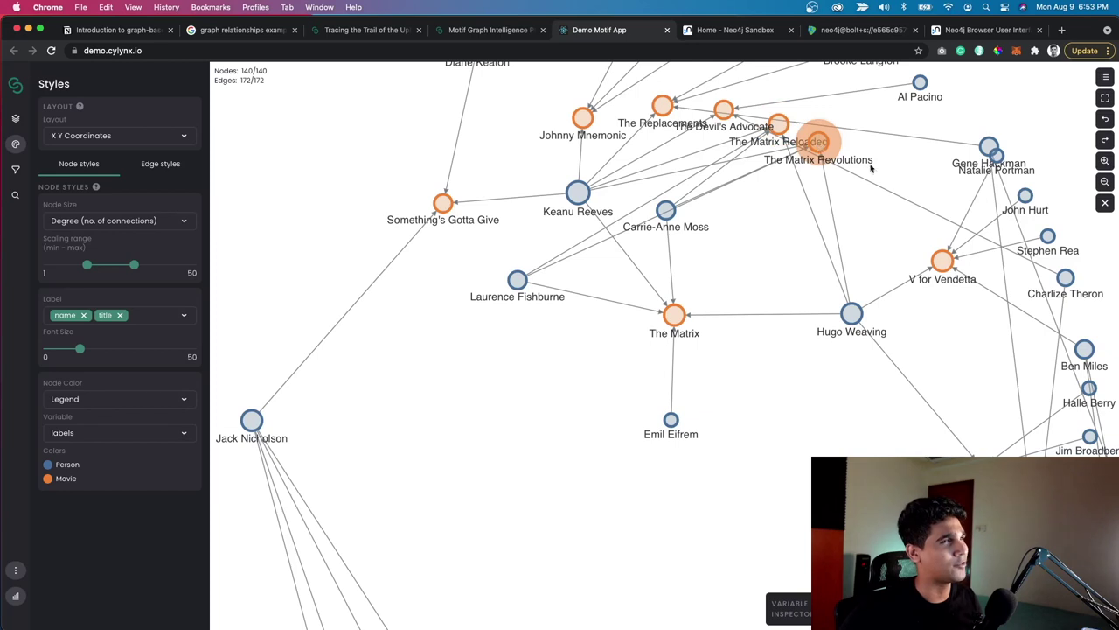
drag(582, 117, 526, 110)
scroll(550, 390, down, 3)
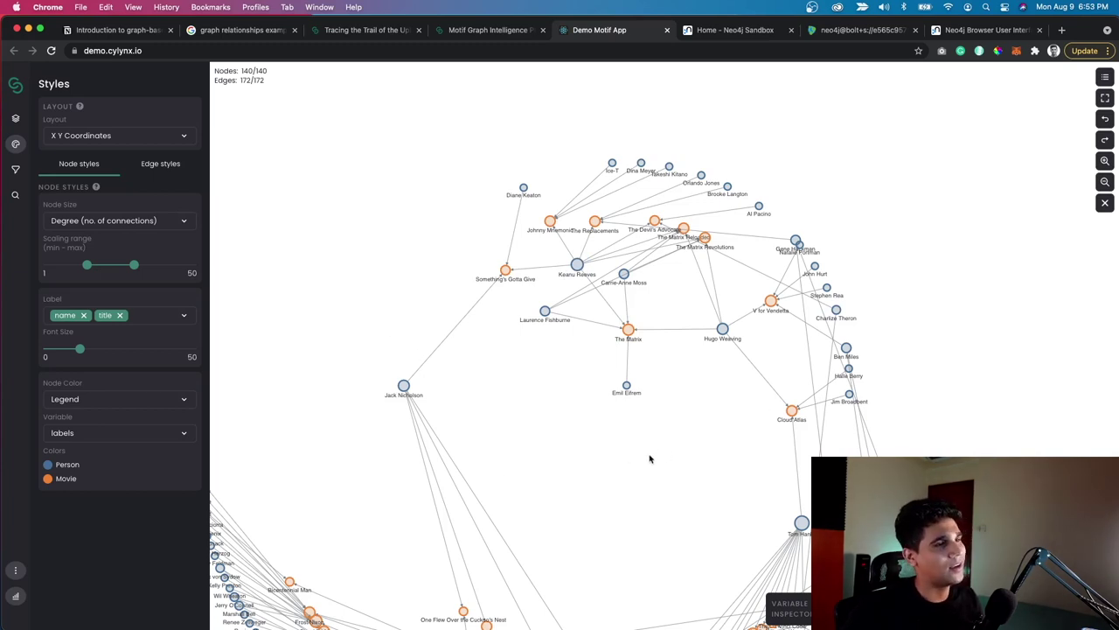
scroll(457, 363, down, 3)
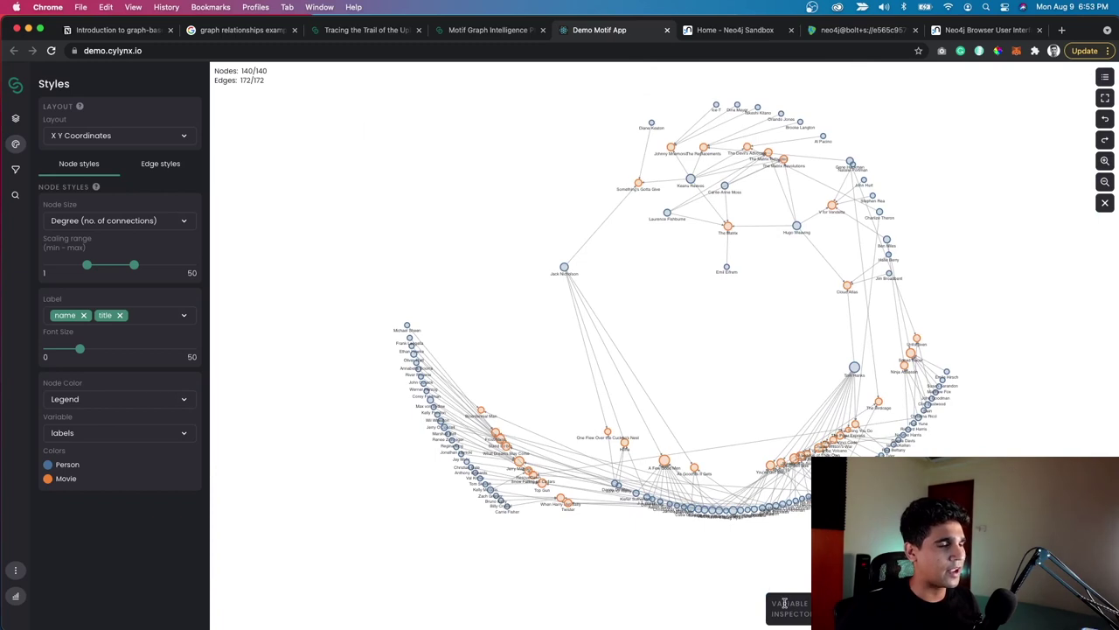
Open the Variable Inspector and explore the graph filtered by a property's range.
drag(776, 603, 809, 616)
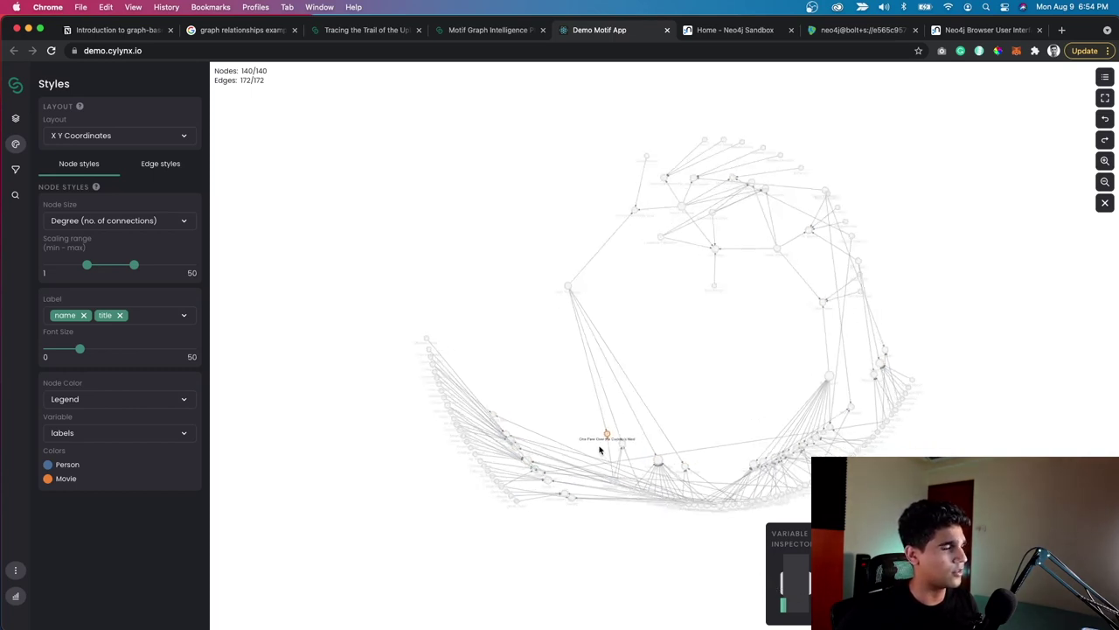
scroll(599, 450, up, 5)
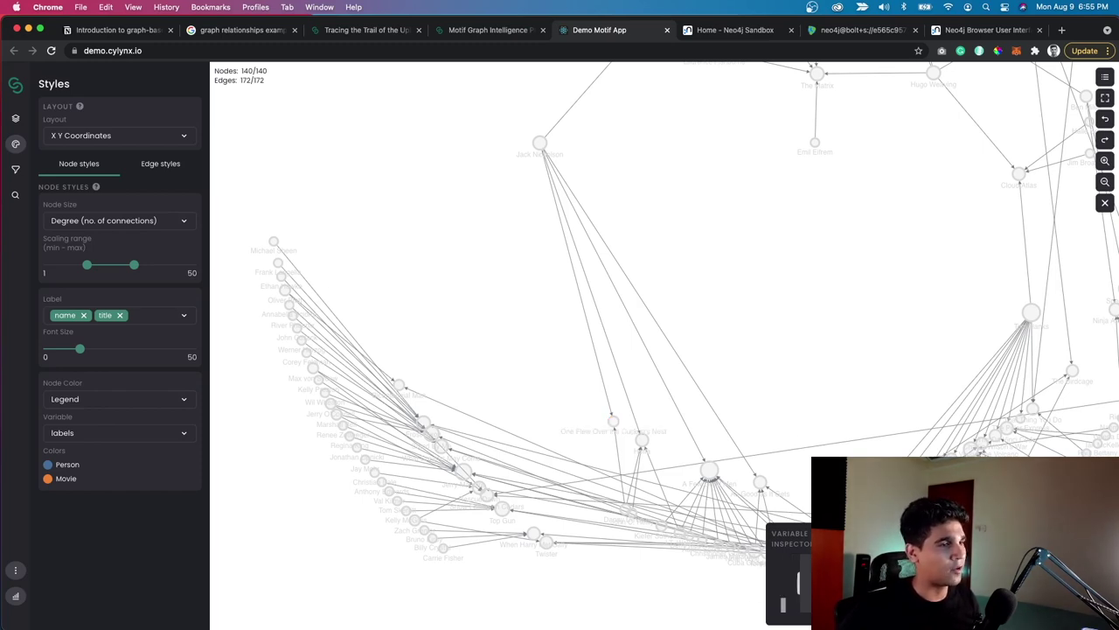
scroll(713, 519, down, 3)
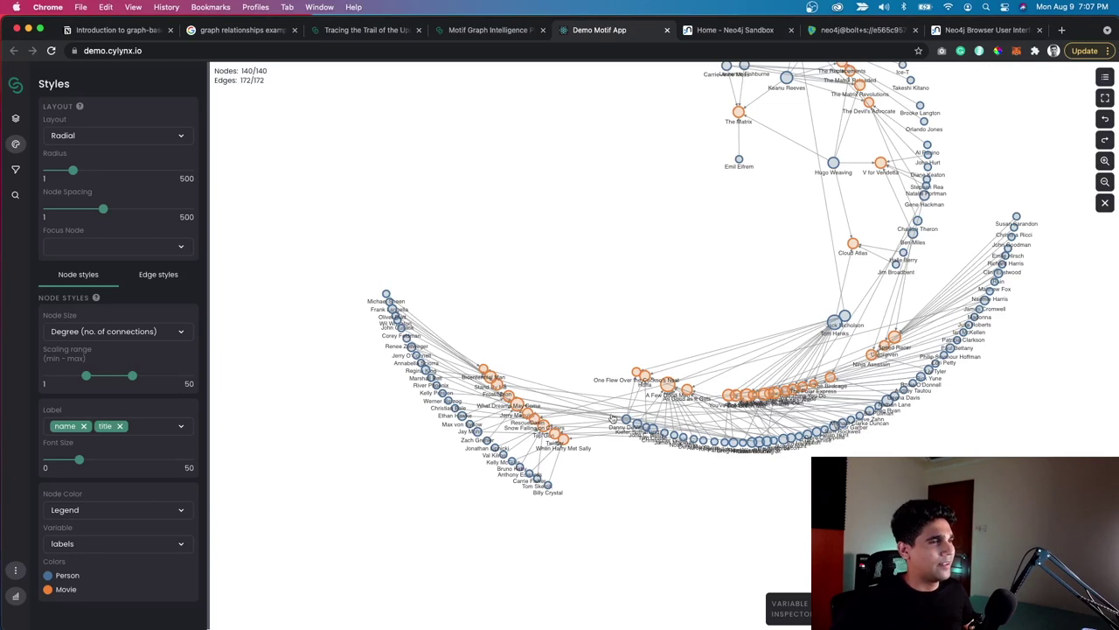
Increase the radial node spacing and pan to show the top of the graph.
drag(106, 211, 126, 210)
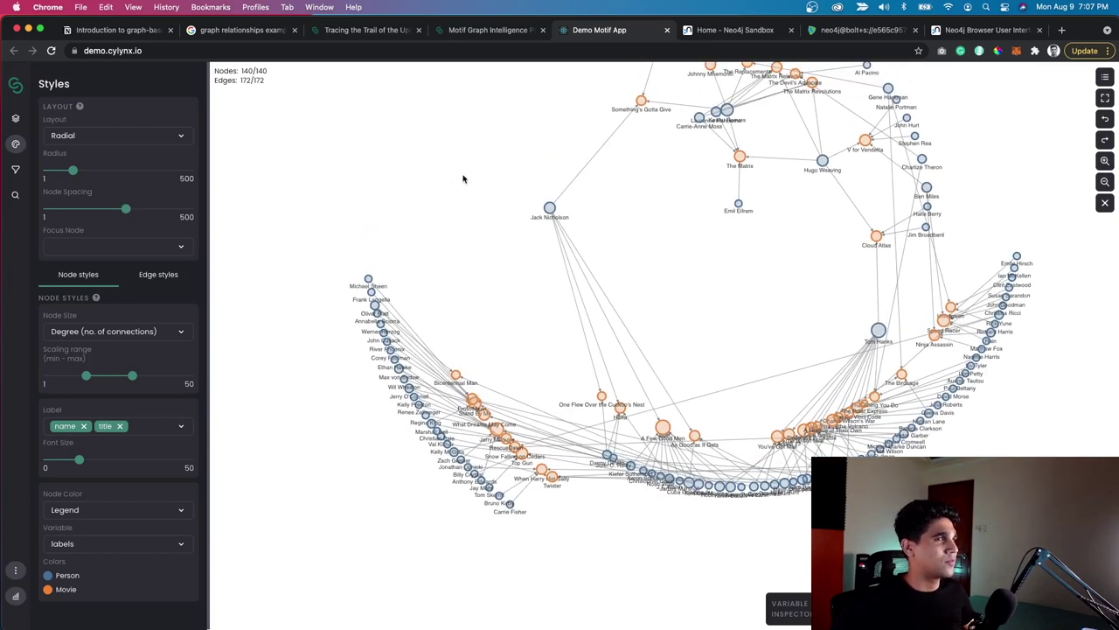
drag(463, 178, 375, 274)
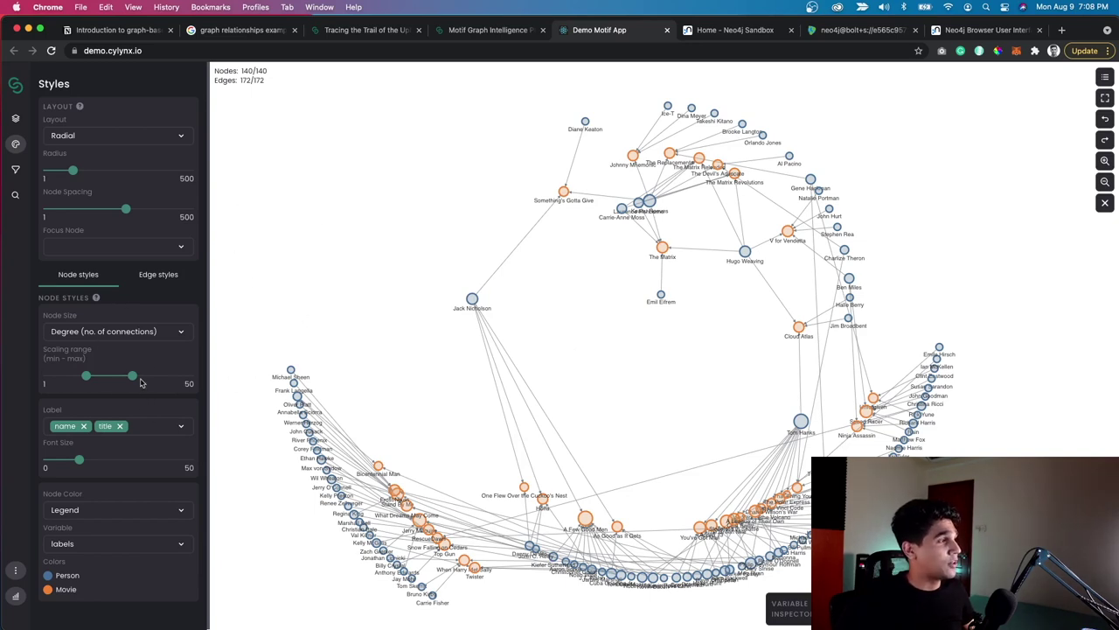
Raise the maximum node size to 50 and move Carrie-Anne Moss and Tom Hanks to clearer spots.
mouse_move(134, 374)
drag(134, 374, 162, 375)
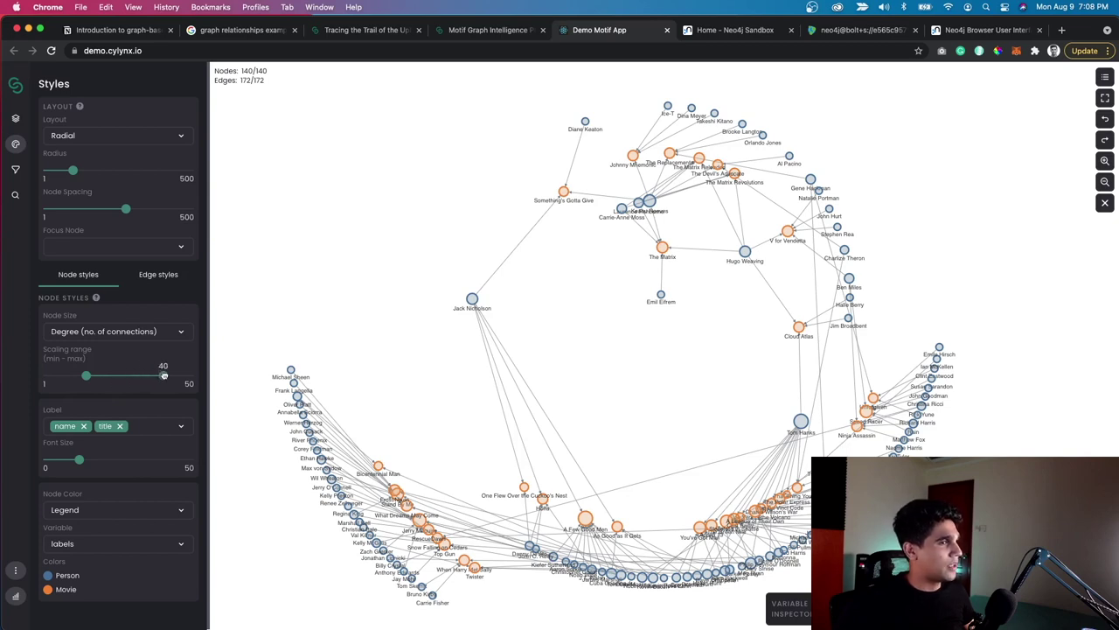
drag(163, 370, 178, 375)
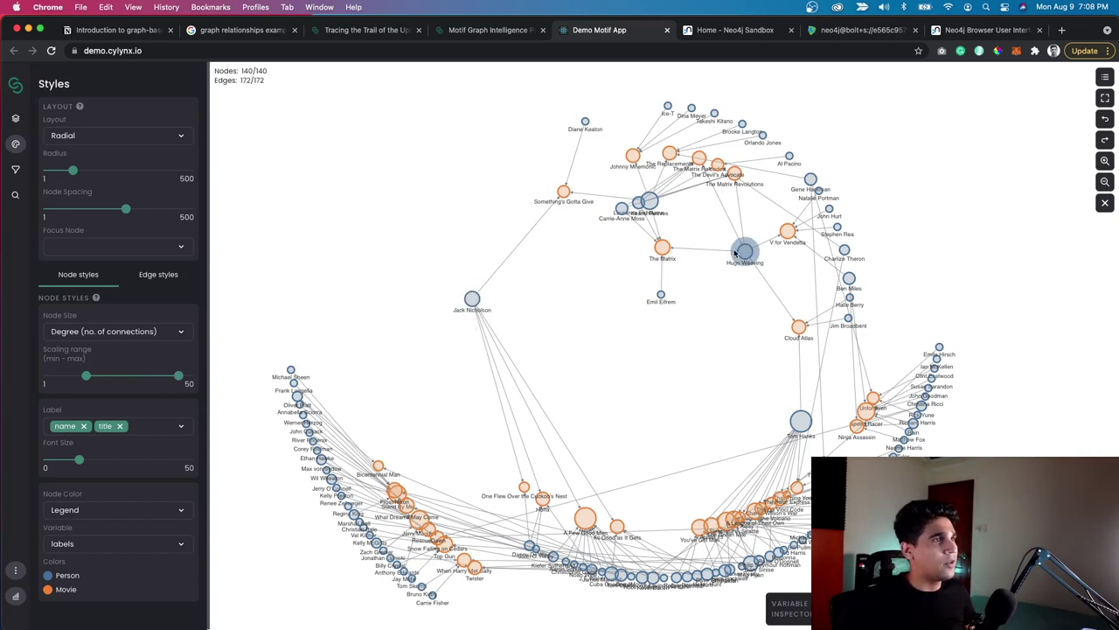
drag(622, 209, 561, 254)
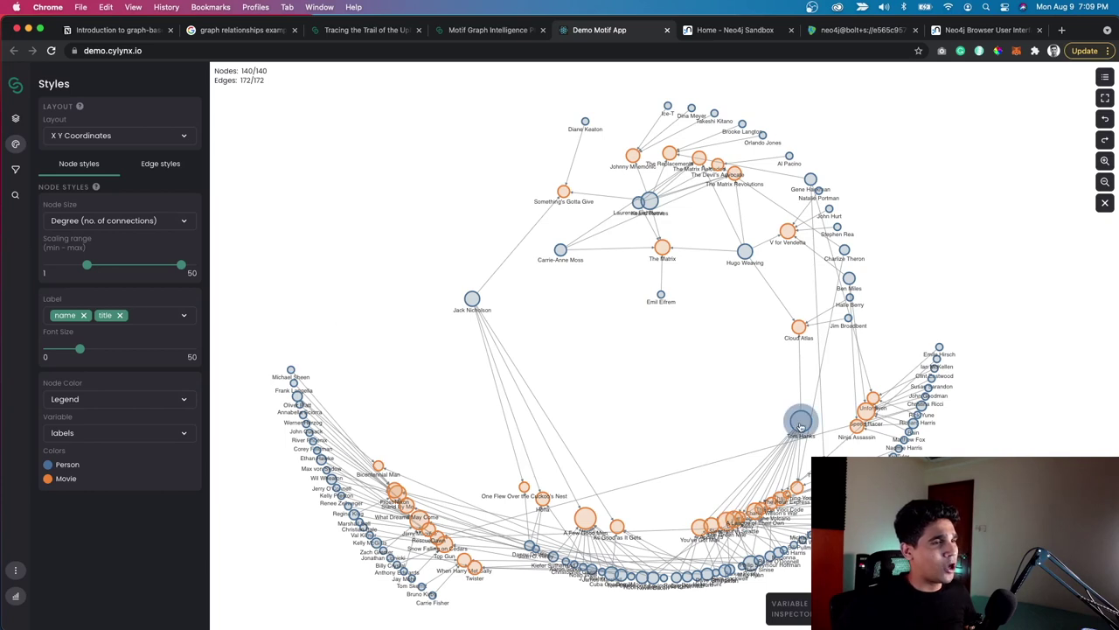
drag(798, 425, 697, 381)
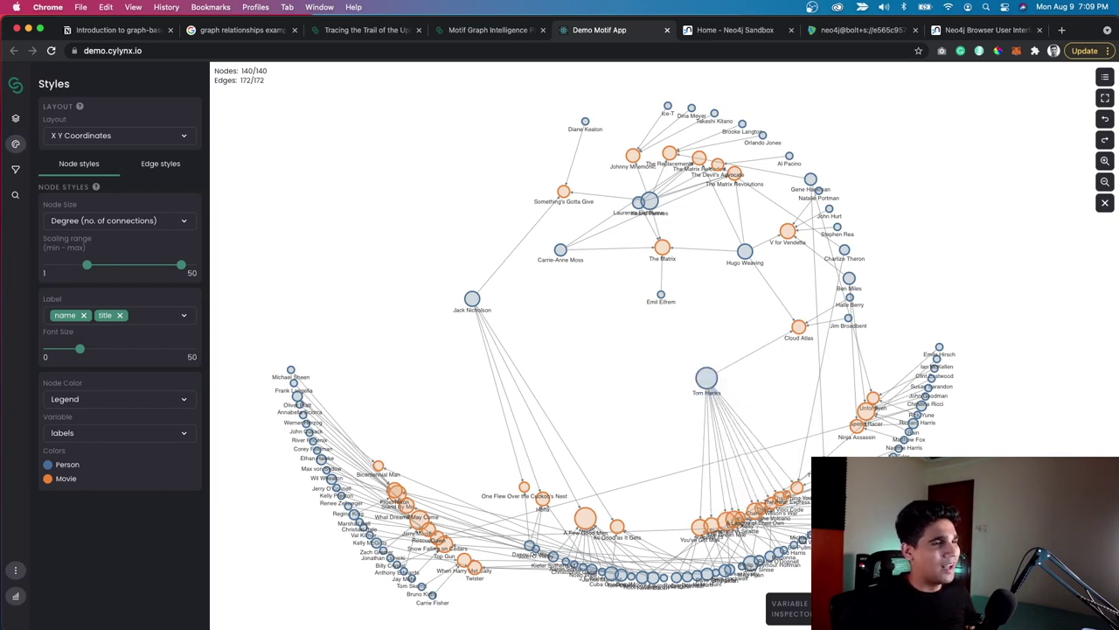
Lift You've Got Mail and Apollo 13 out of the crowded cluster beneath Tom Hanks.
scroll(929, 549, up, 3)
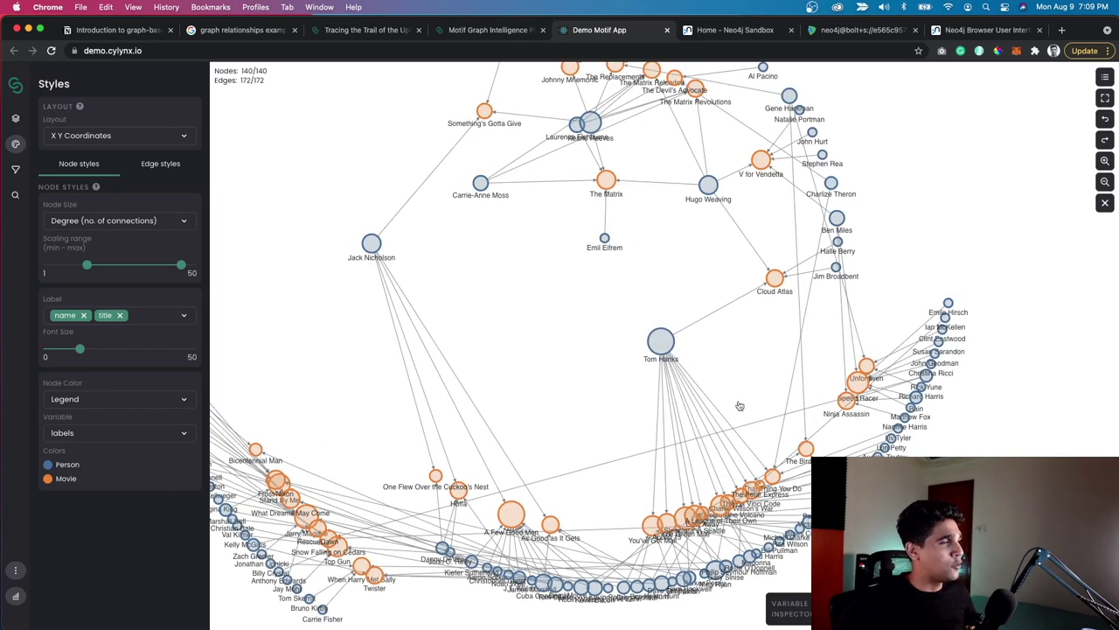
drag(651, 525, 635, 497)
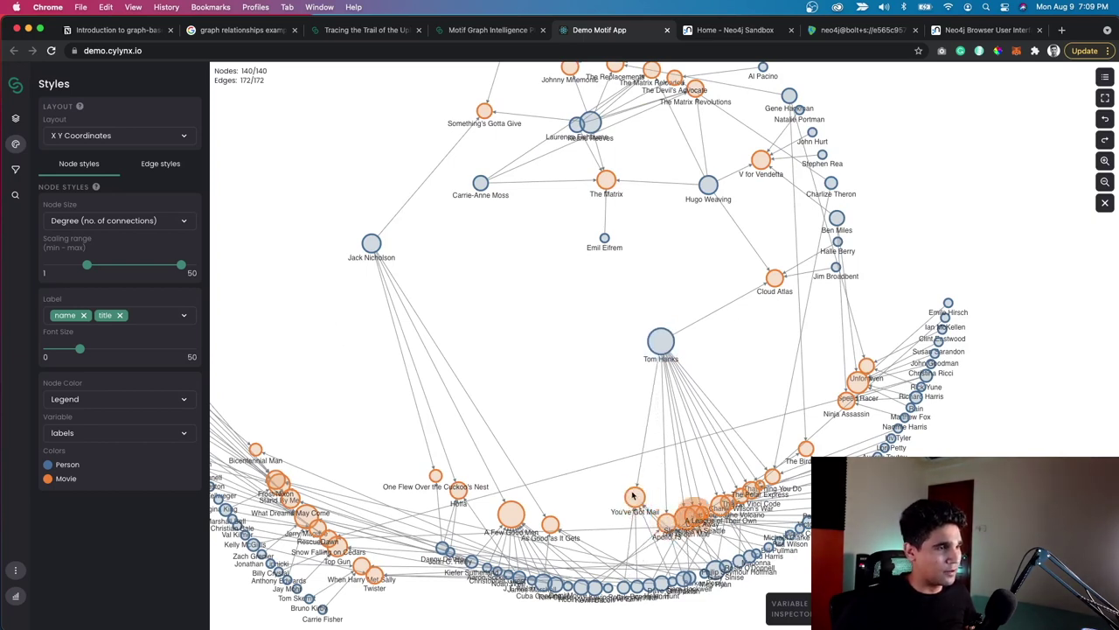
drag(631, 495, 604, 482)
drag(678, 522, 645, 474)
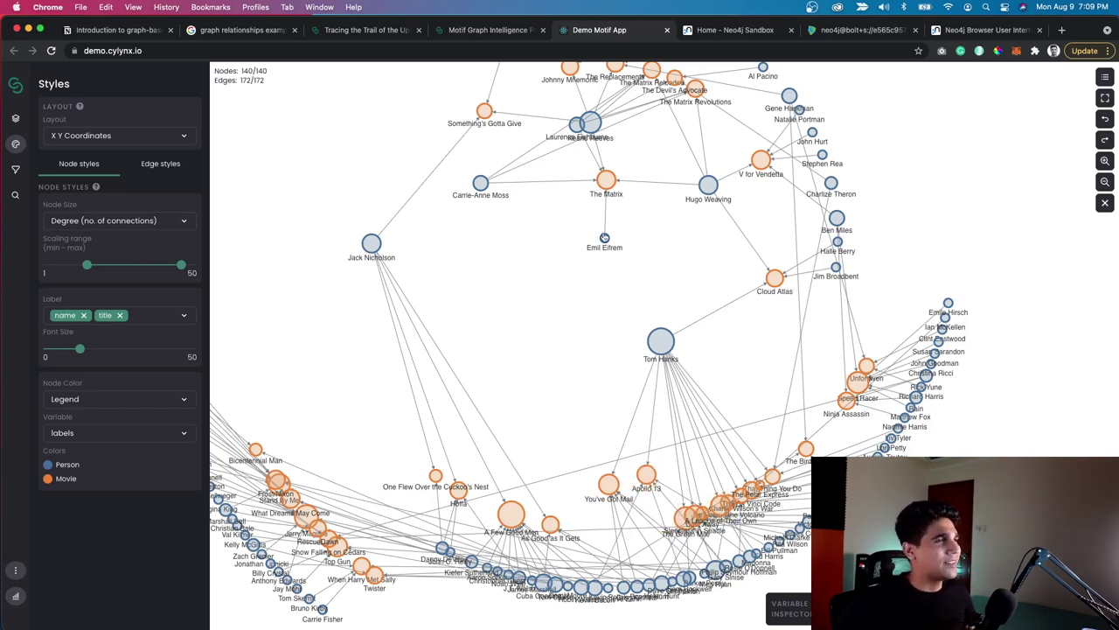
scroll(760, 291, down, 1)
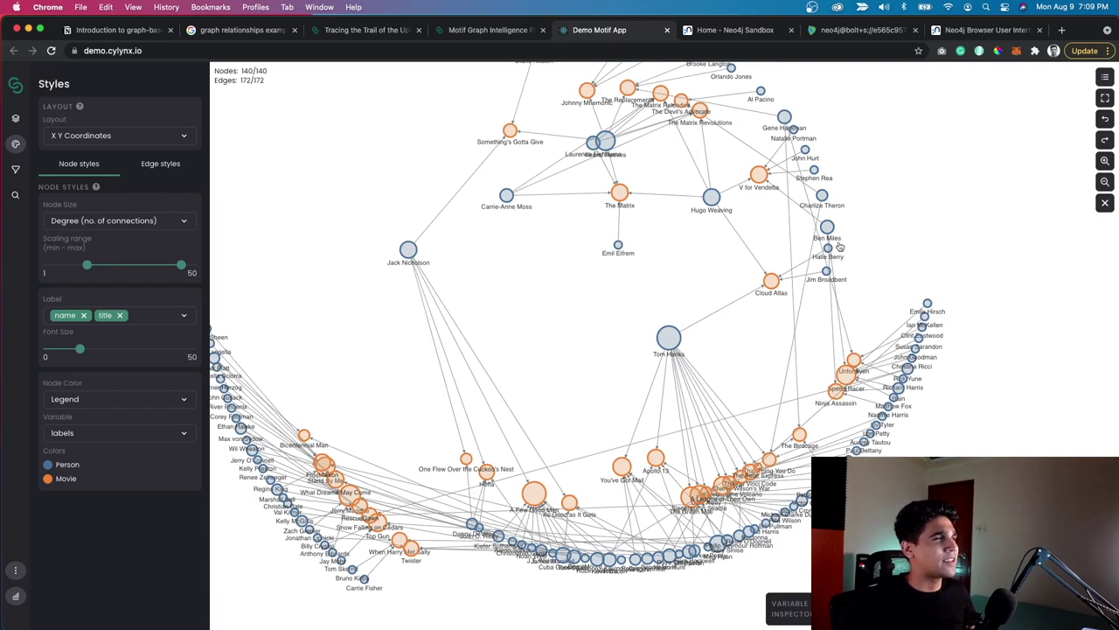